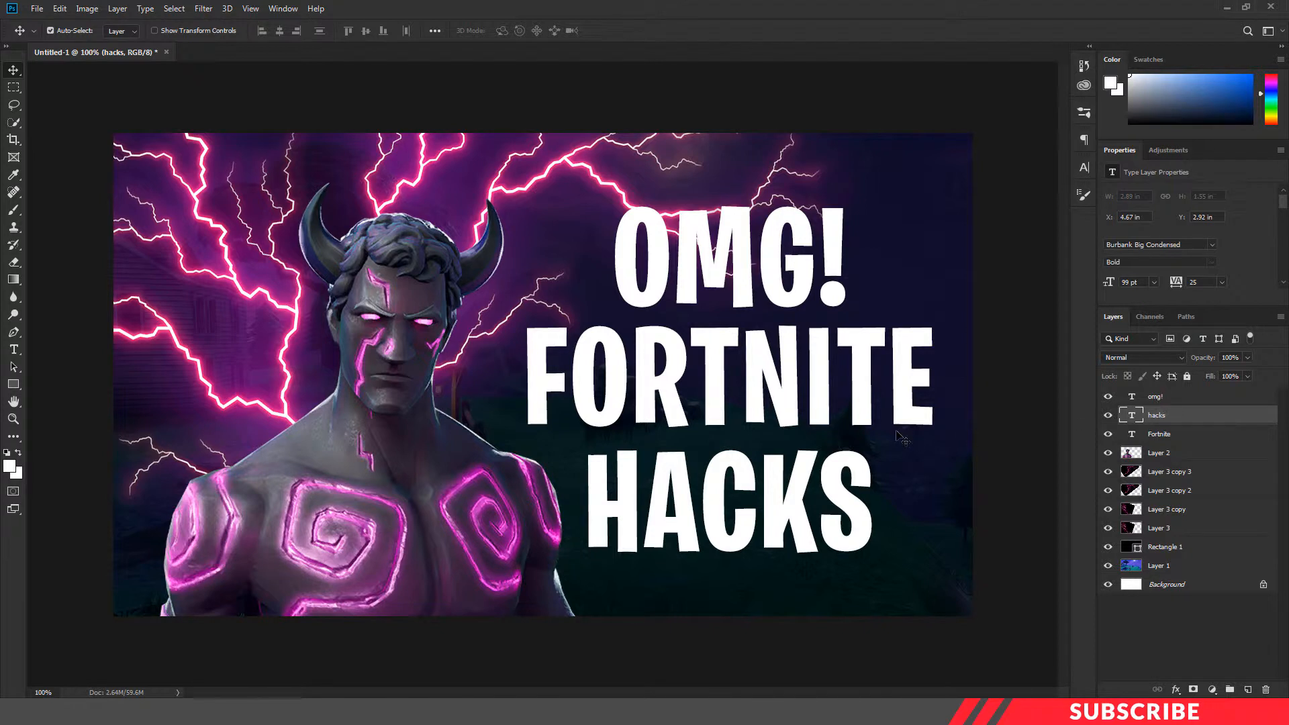
Step: Recolor the whole FORTNITE text to #ffc317
{"action": "key", "text": "t"}
{"action": "left_click", "coordinate": [741, 386]}
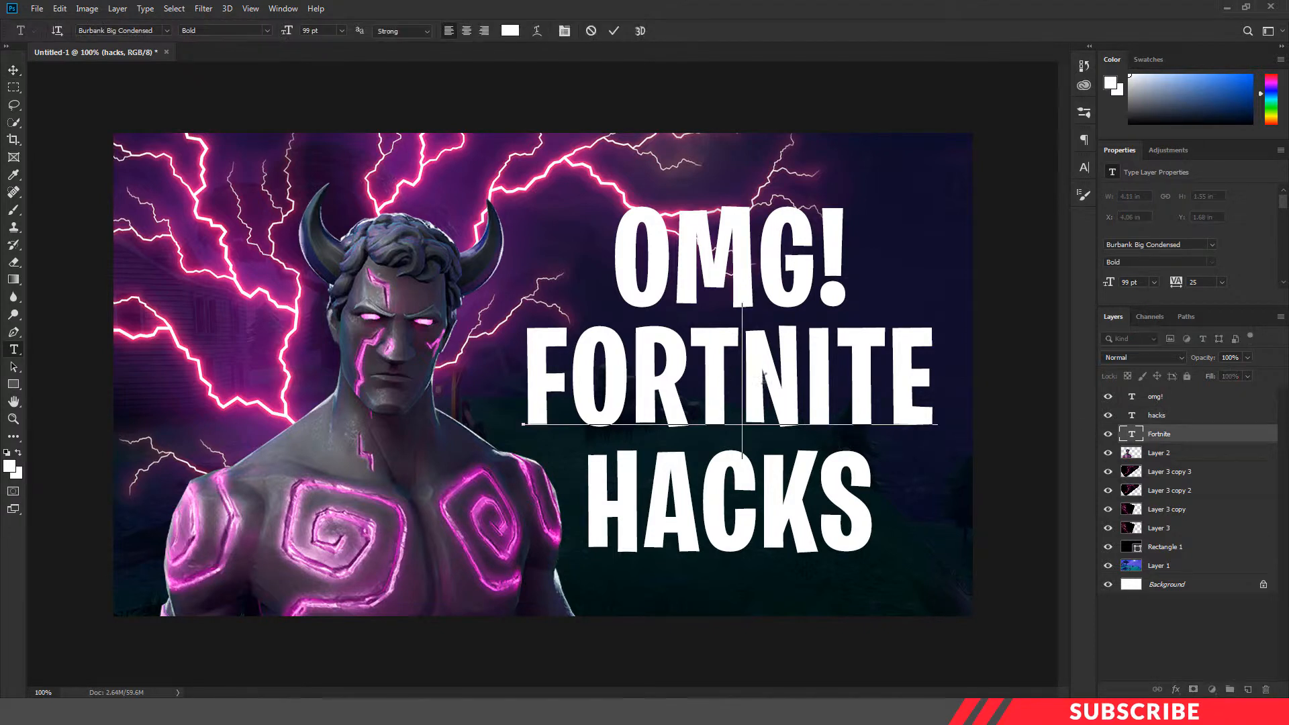
{"action": "key", "text": "ctrl+a"}
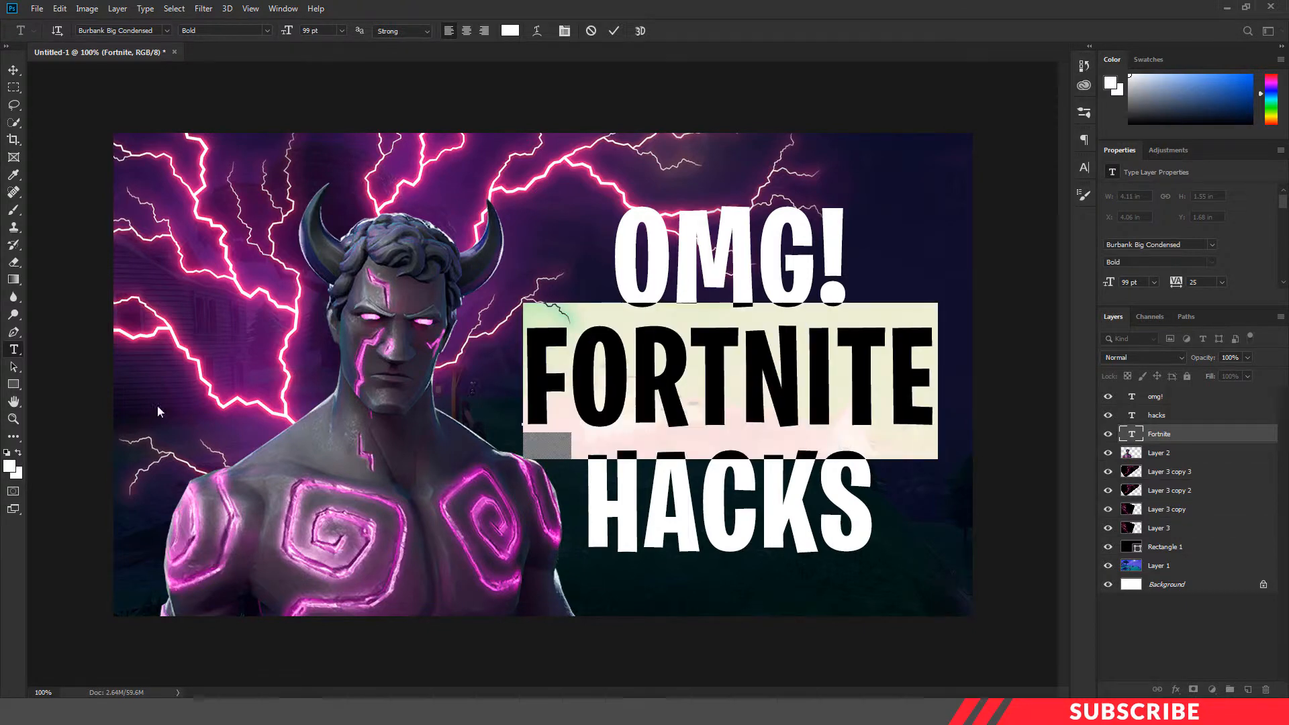
{"action": "left_click", "coordinate": [9, 469]}
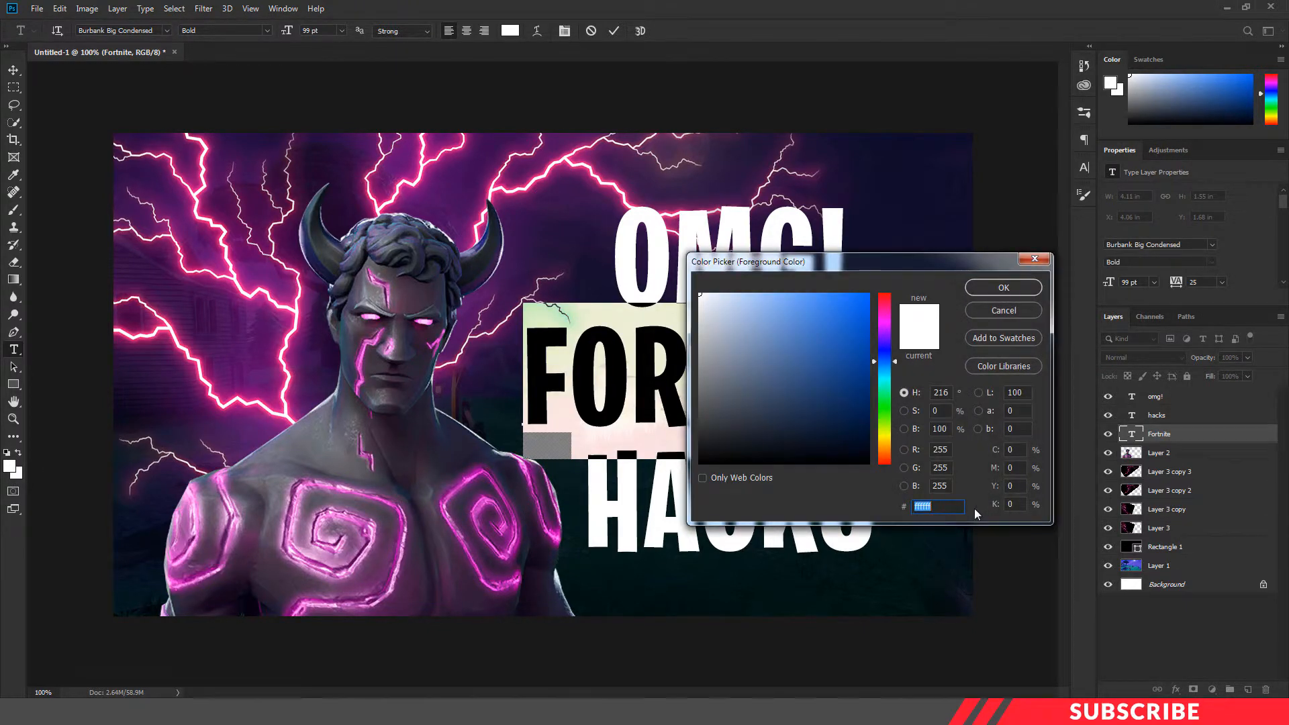
{"action": "type", "text": "ffc"}
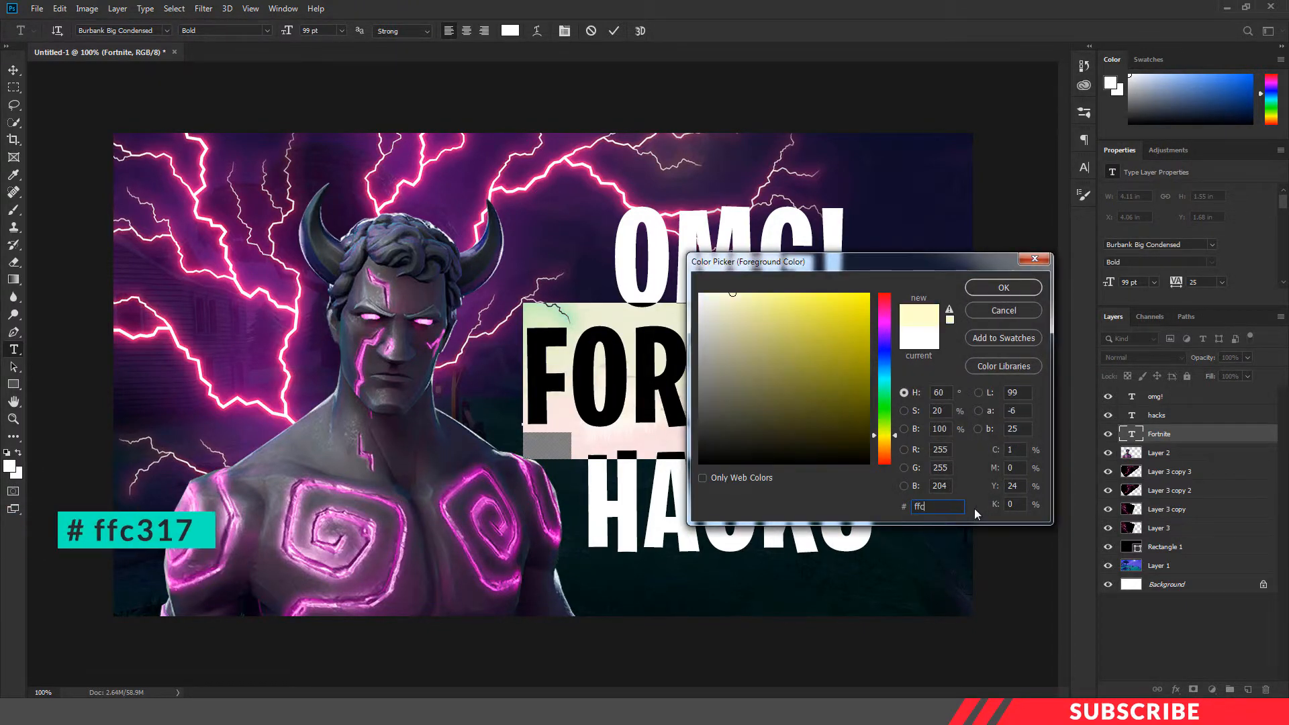
{"action": "type", "text": "317"}
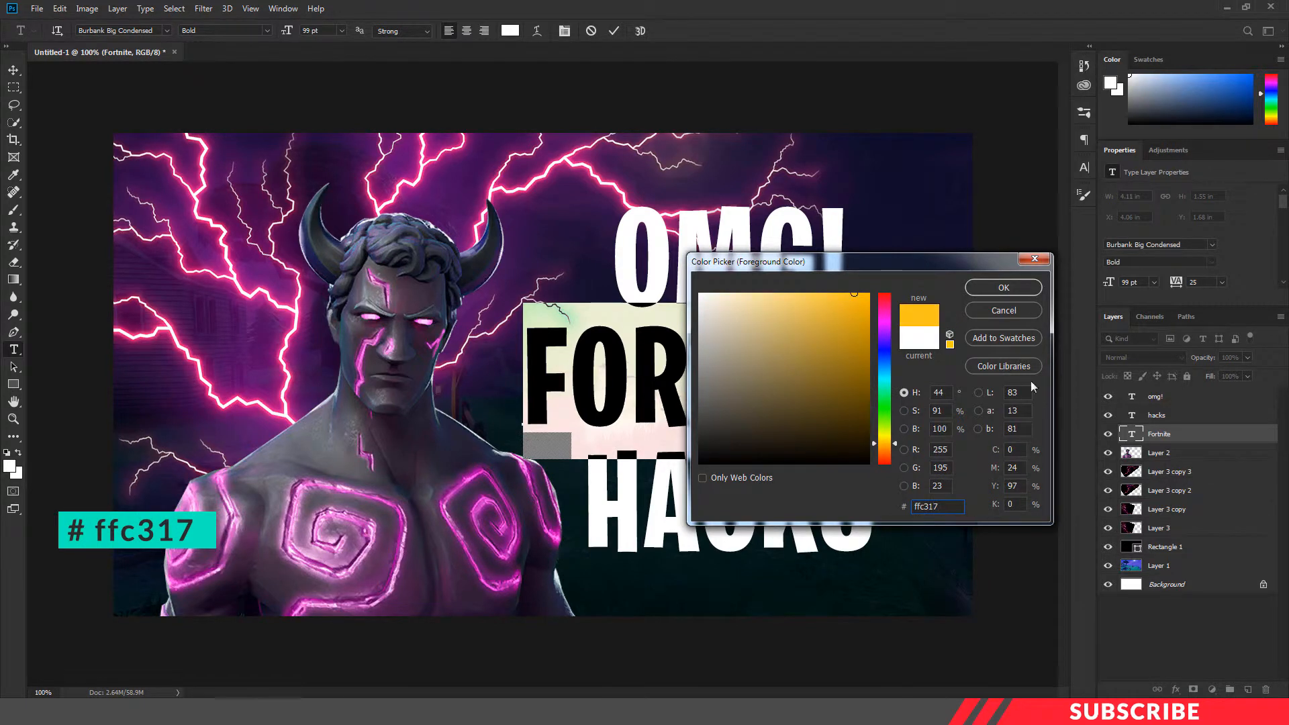
{"action": "left_click", "coordinate": [1003, 288]}
{"action": "key", "text": "ctrl+Return"}
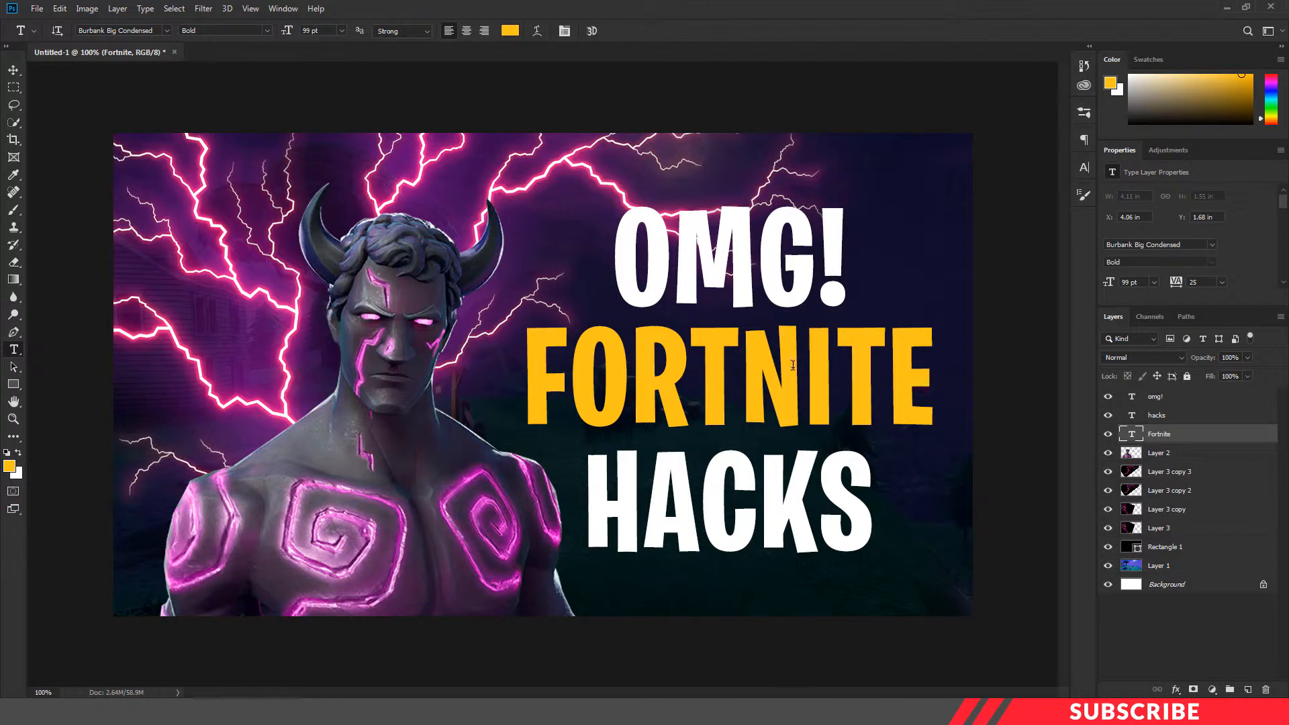
Step: Add a drop shadow to the Fortnite text layer with Normal blend mode and color #a02f11
{"action": "right_click", "coordinate": [1158, 439]}
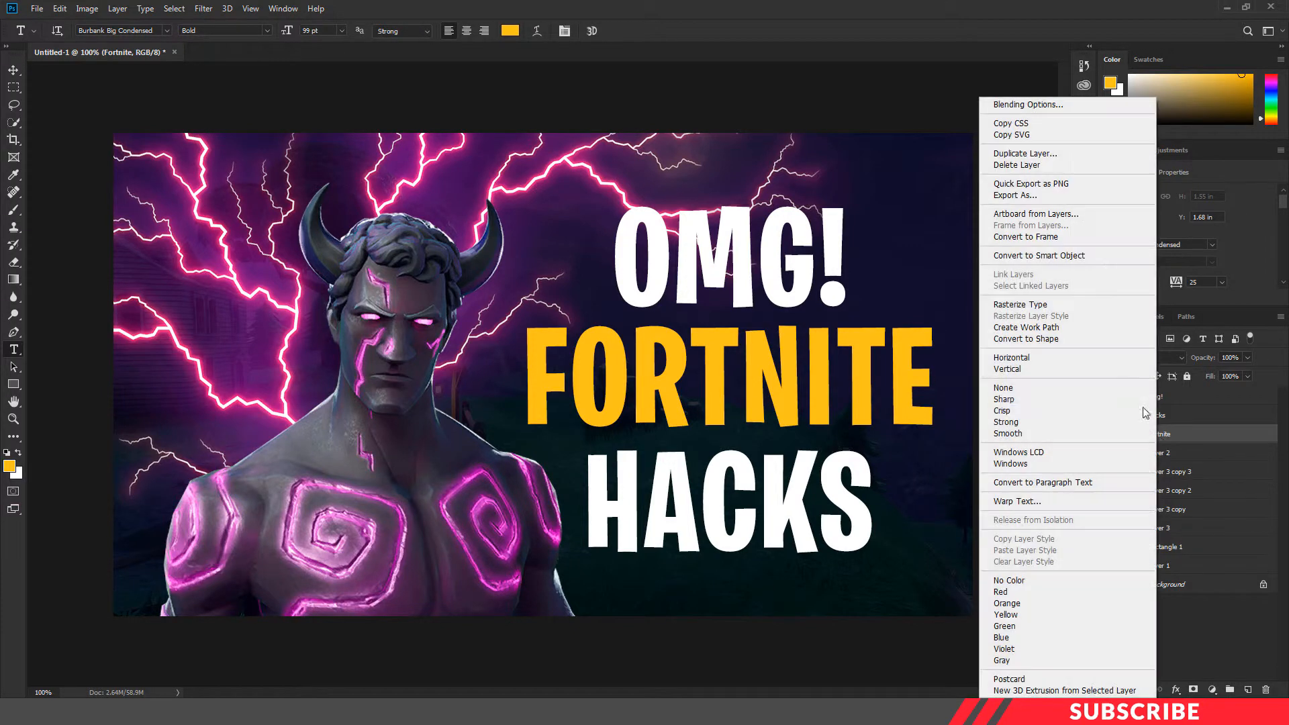
{"action": "left_click", "coordinate": [1016, 104]}
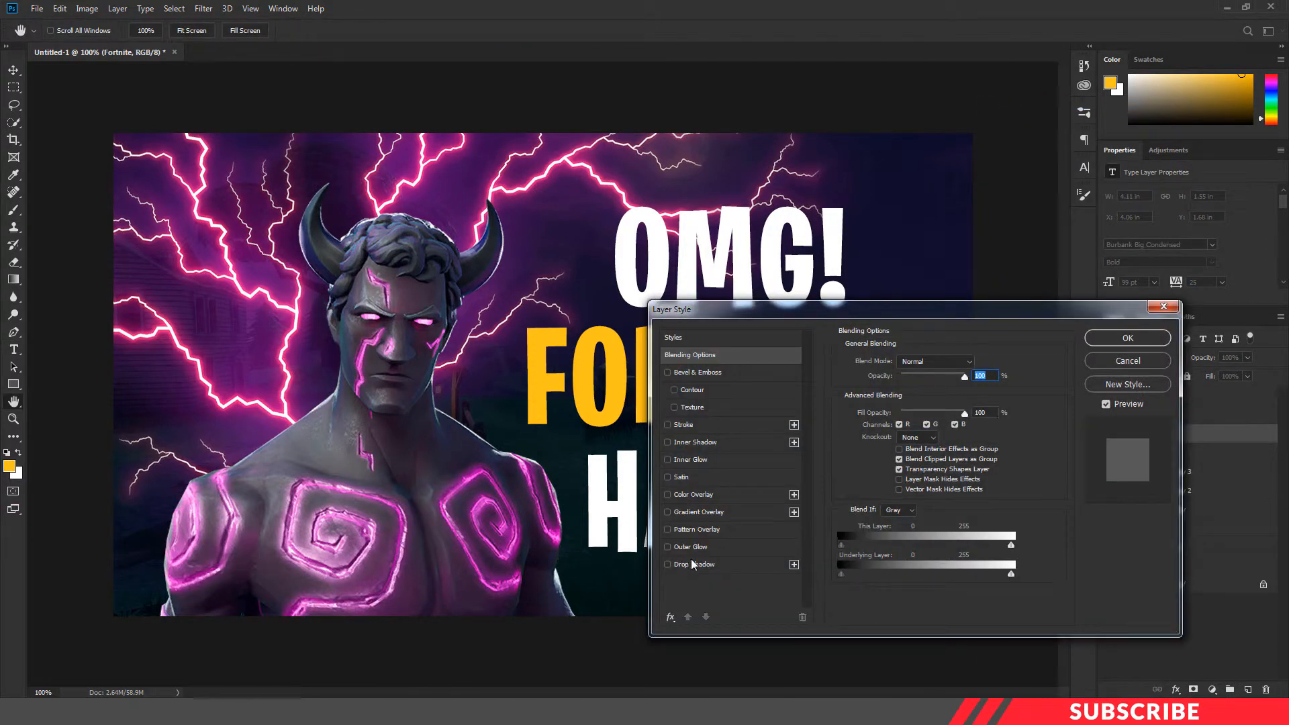
{"action": "left_click", "coordinate": [703, 566]}
{"action": "left_click_drag", "start_coordinate": [856, 309], "coordinate": [999, 145]}
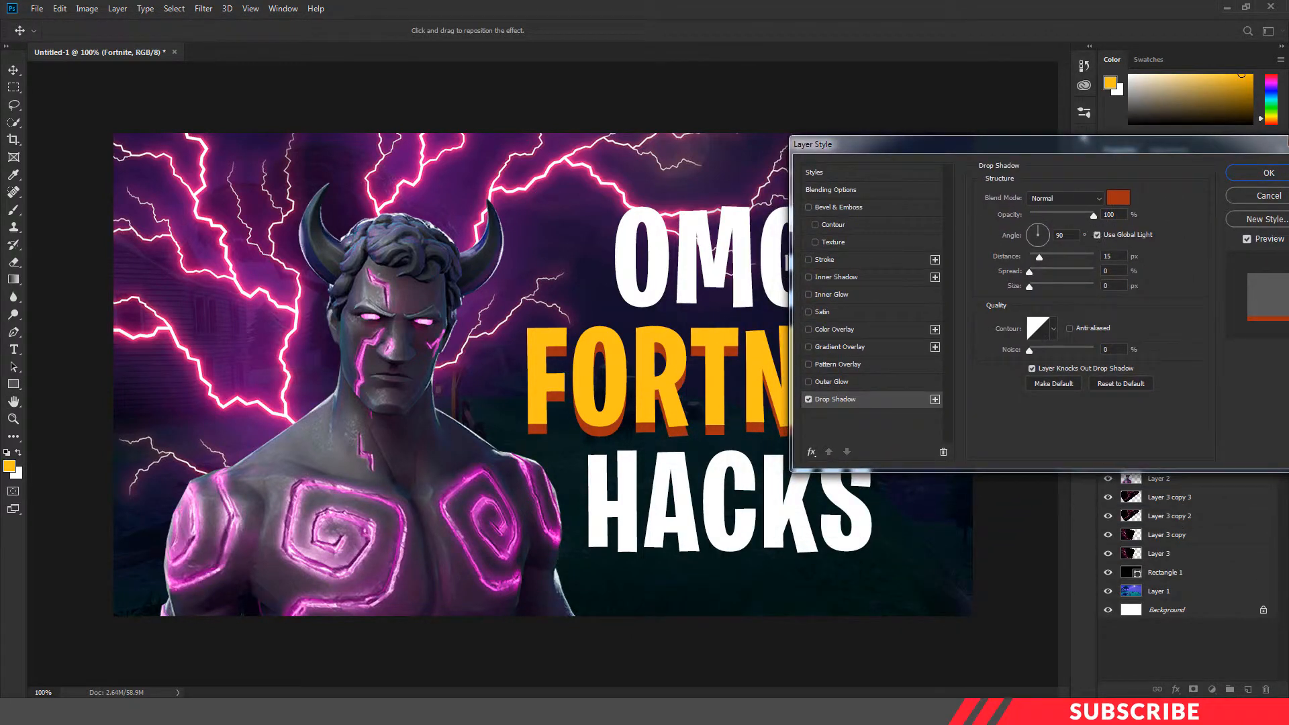
{"action": "left_click", "coordinate": [1088, 198]}
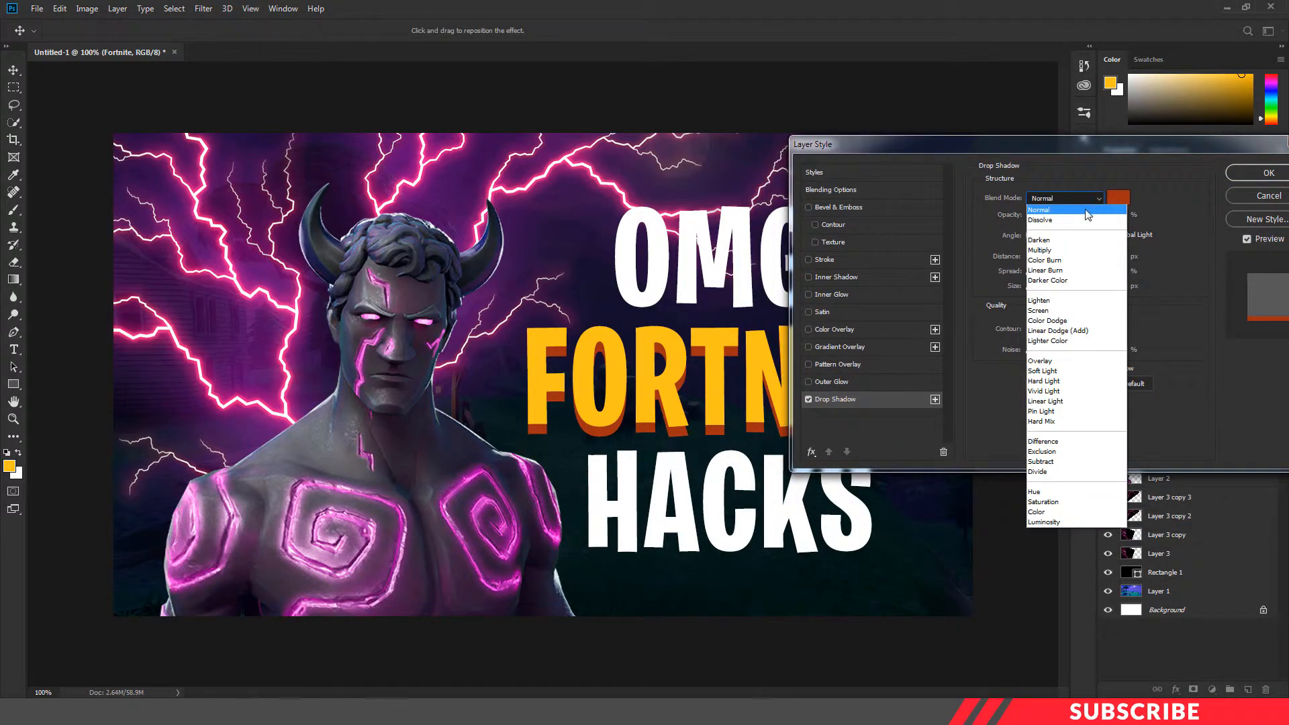
{"action": "left_click", "coordinate": [1087, 198]}
{"action": "left_click", "coordinate": [1117, 198]}
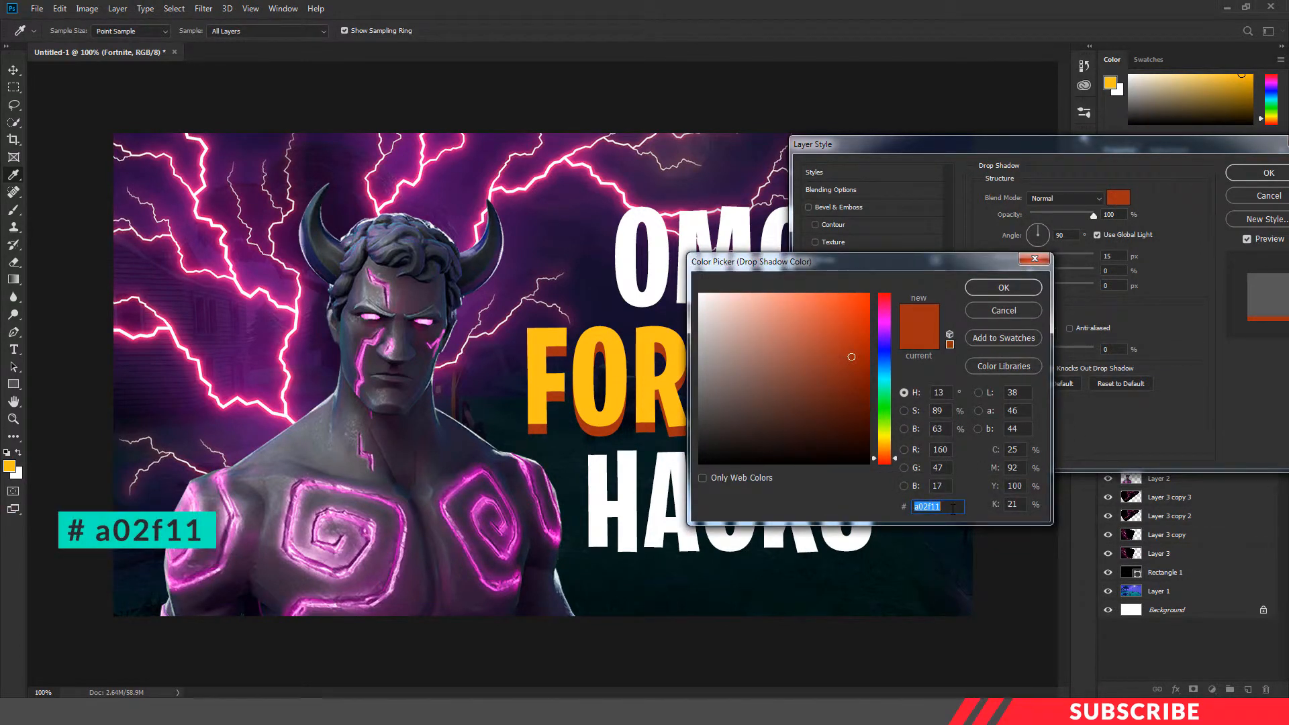
{"action": "left_click", "coordinate": [1003, 287]}
Step: Set the Fortnite drop shadow's distance to 15 px and apply the layer style
{"action": "left_click", "coordinate": [1116, 258]}
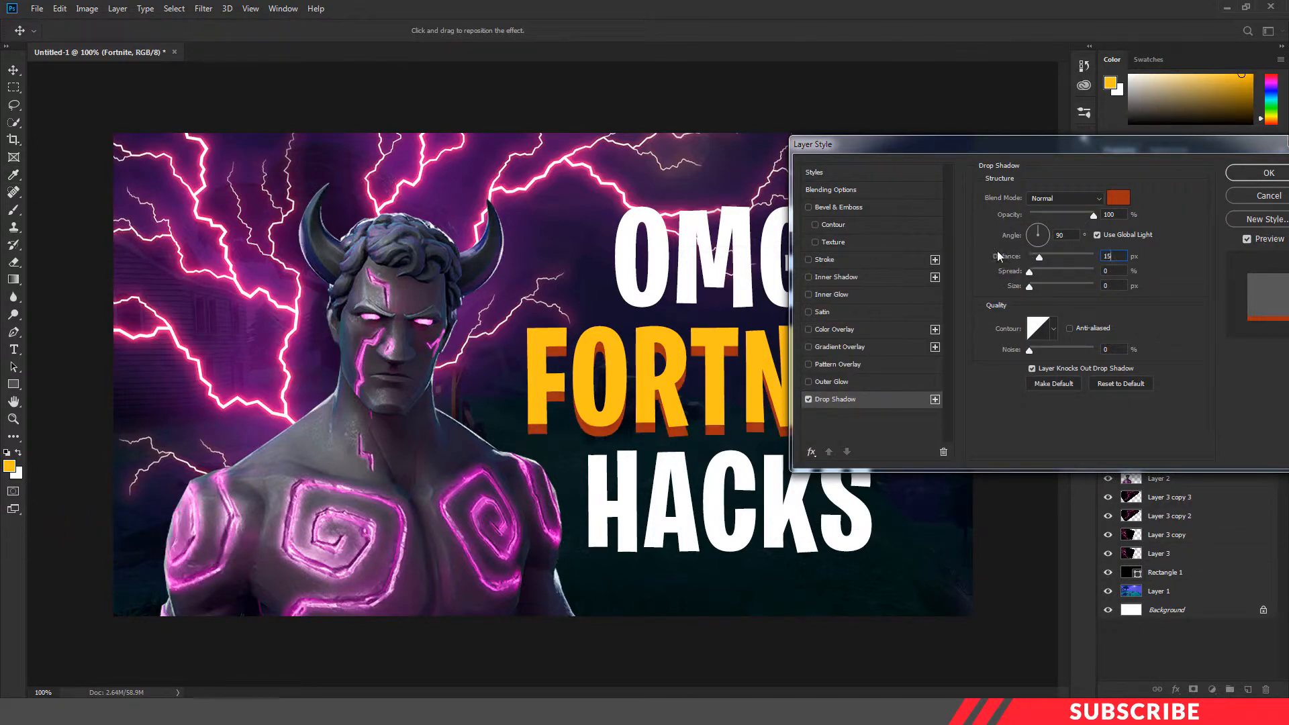
{"action": "type", "text": "0"}
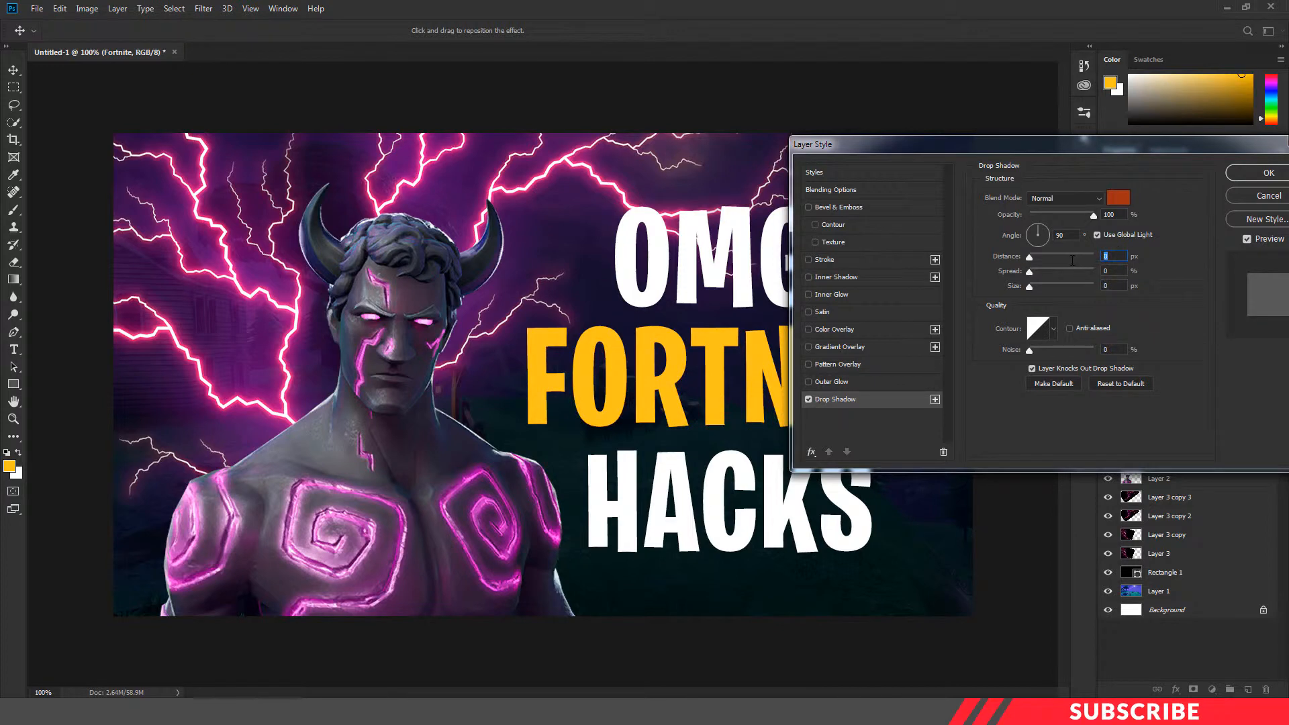
{"action": "type", "text": "15"}
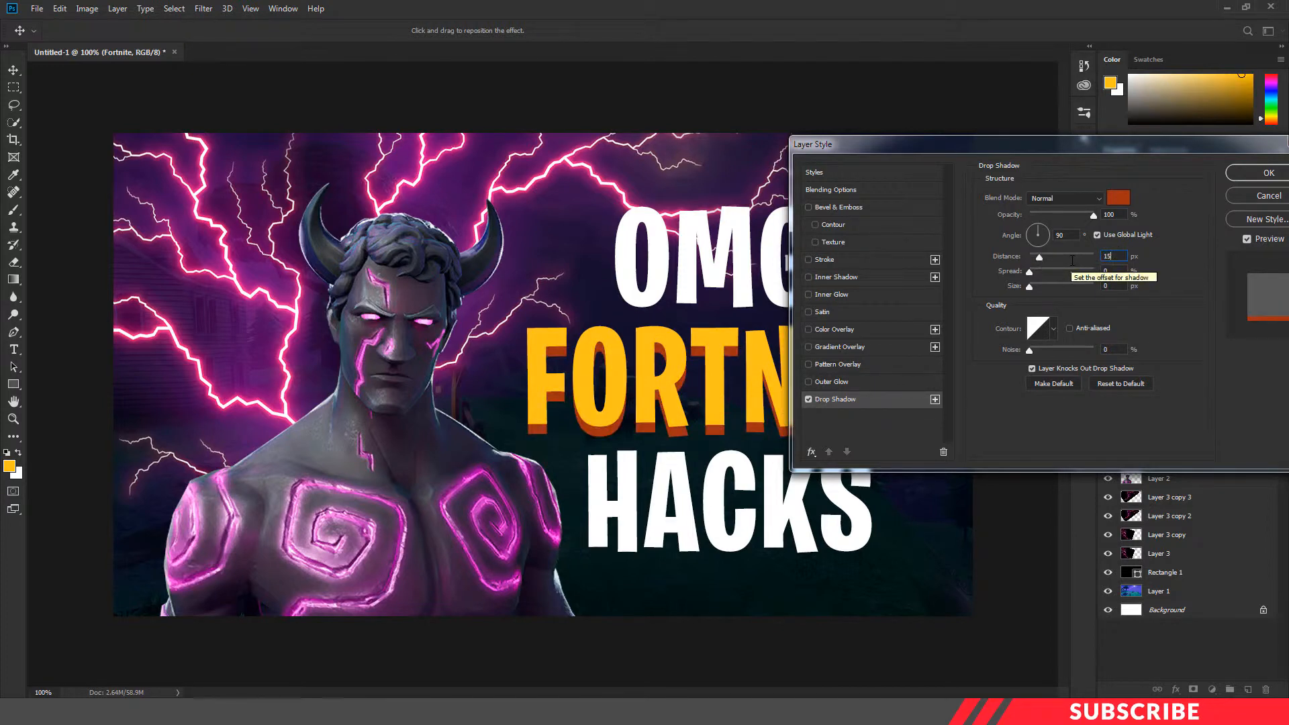
{"action": "left_click", "coordinate": [1268, 173]}
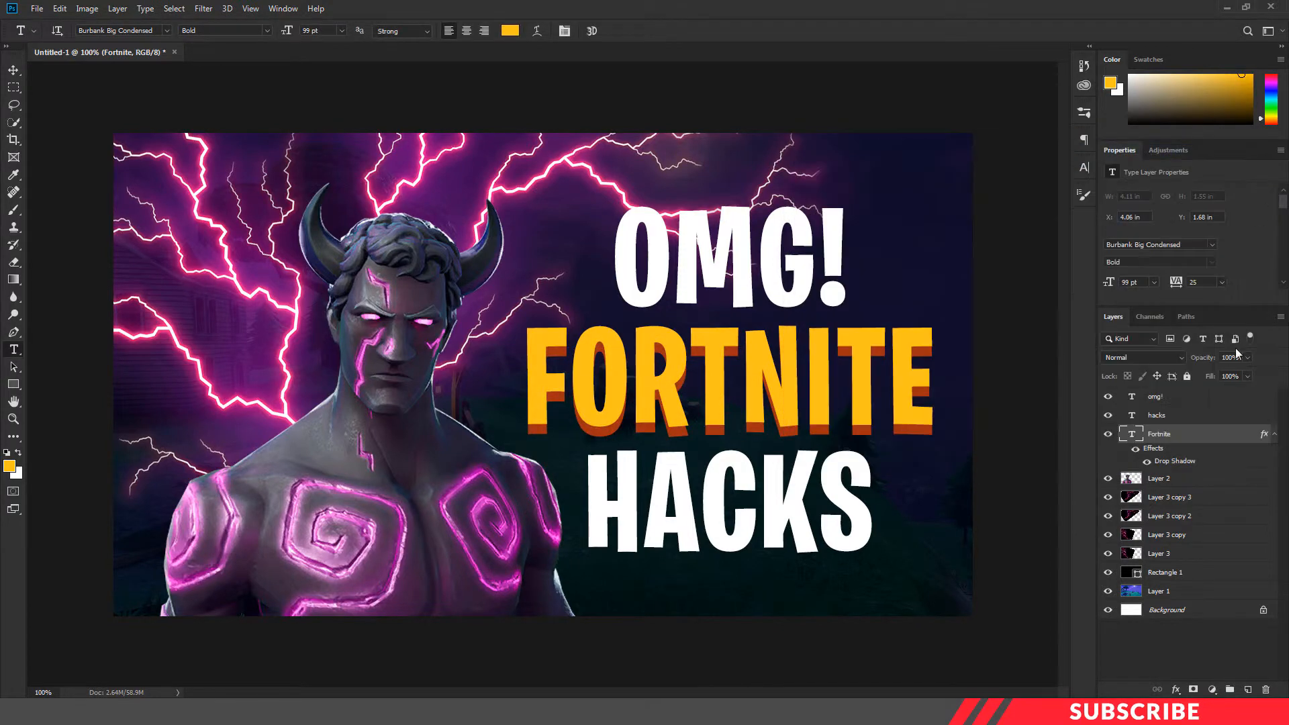
Step: Add a drop shadow to the hacks text layer with color #000000 and a distance of 10 px
{"action": "left_click", "coordinate": [1183, 416]}
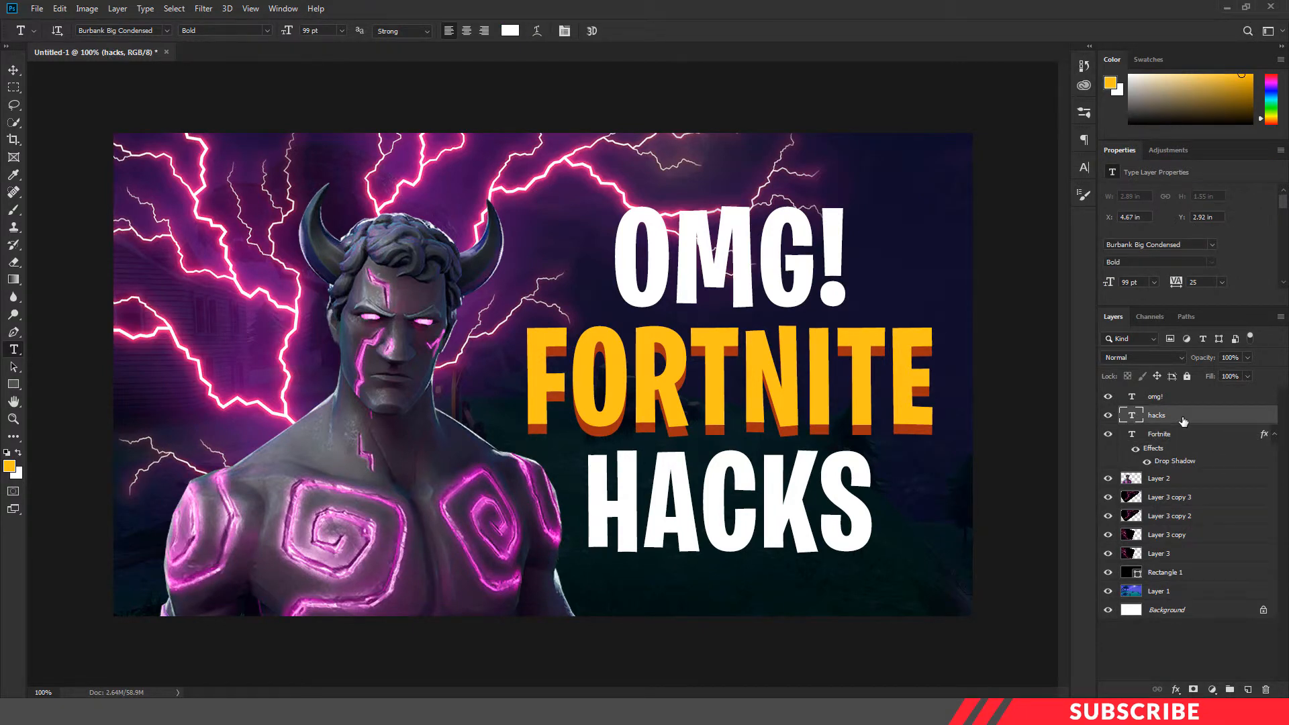
{"action": "right_click", "coordinate": [1183, 421]}
{"action": "left_click", "coordinate": [1068, 111]}
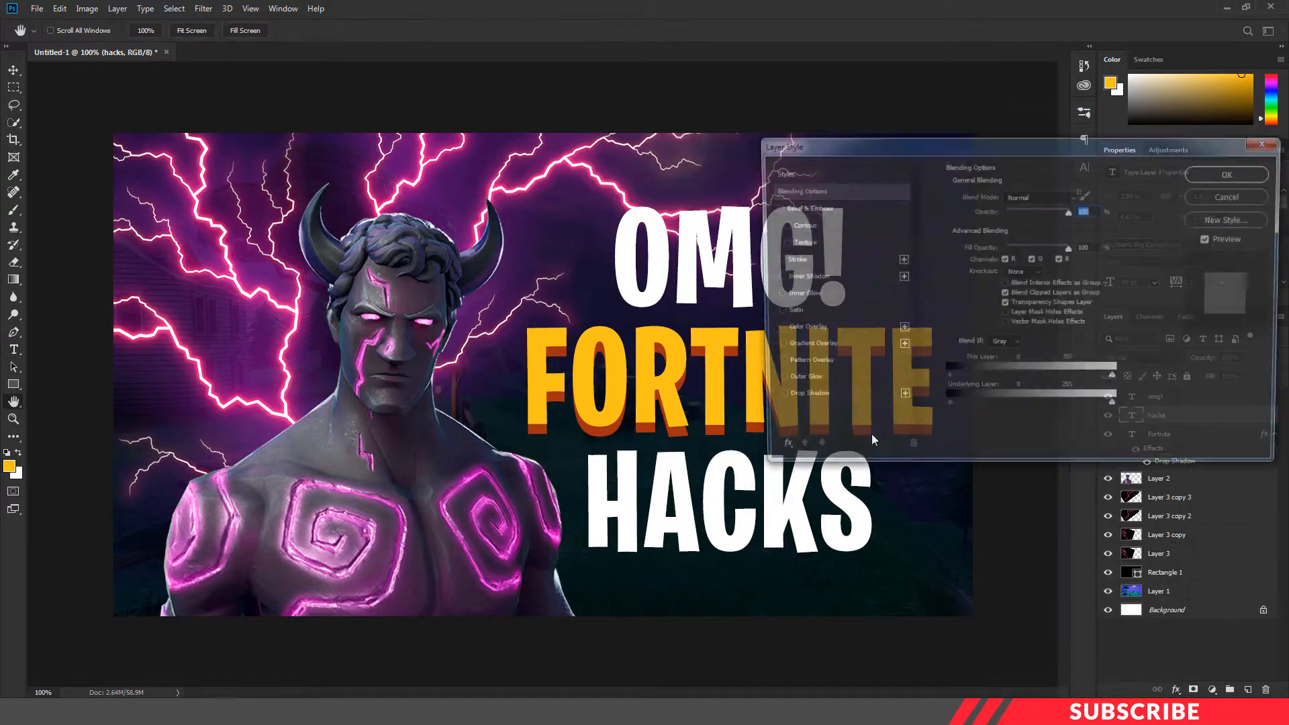
{"action": "left_click", "coordinate": [804, 398]}
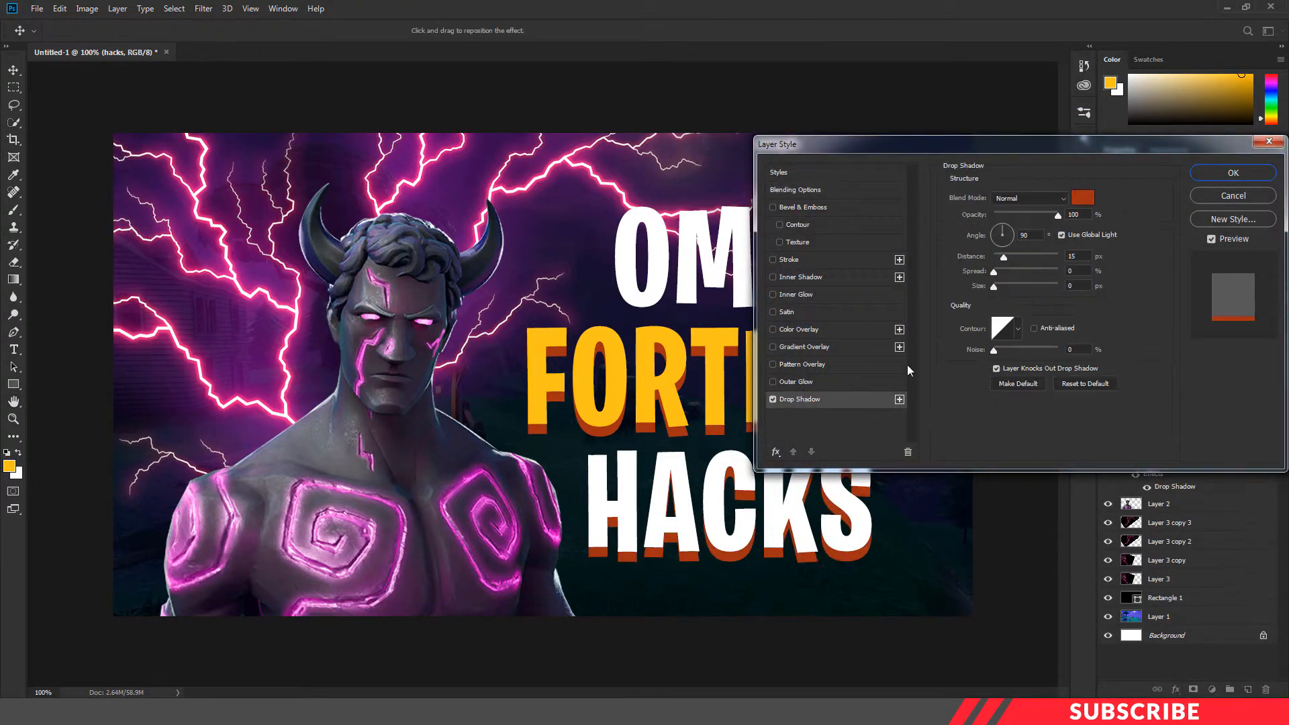
{"action": "left_click", "coordinate": [1082, 198]}
{"action": "type", "text": "000000"}
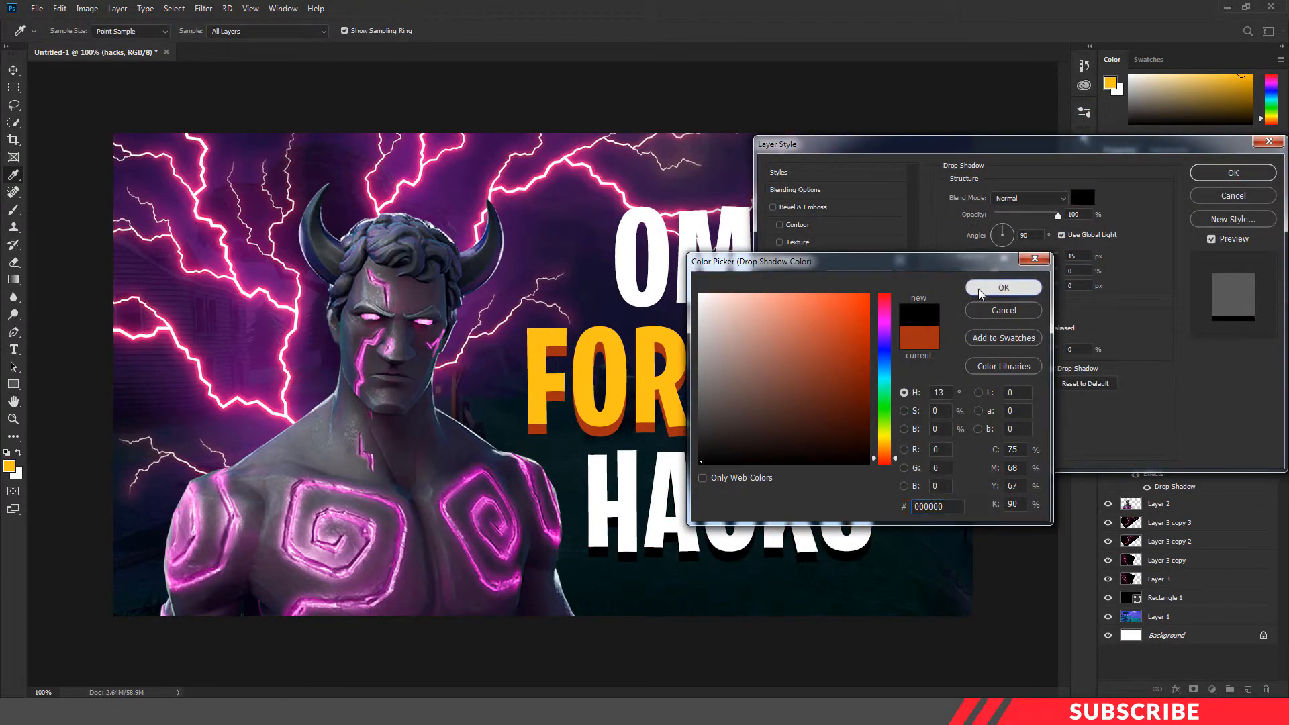
{"action": "left_click", "coordinate": [1003, 287]}
{"action": "left_click_drag", "start_coordinate": [1085, 257], "coordinate": [1054, 258]}
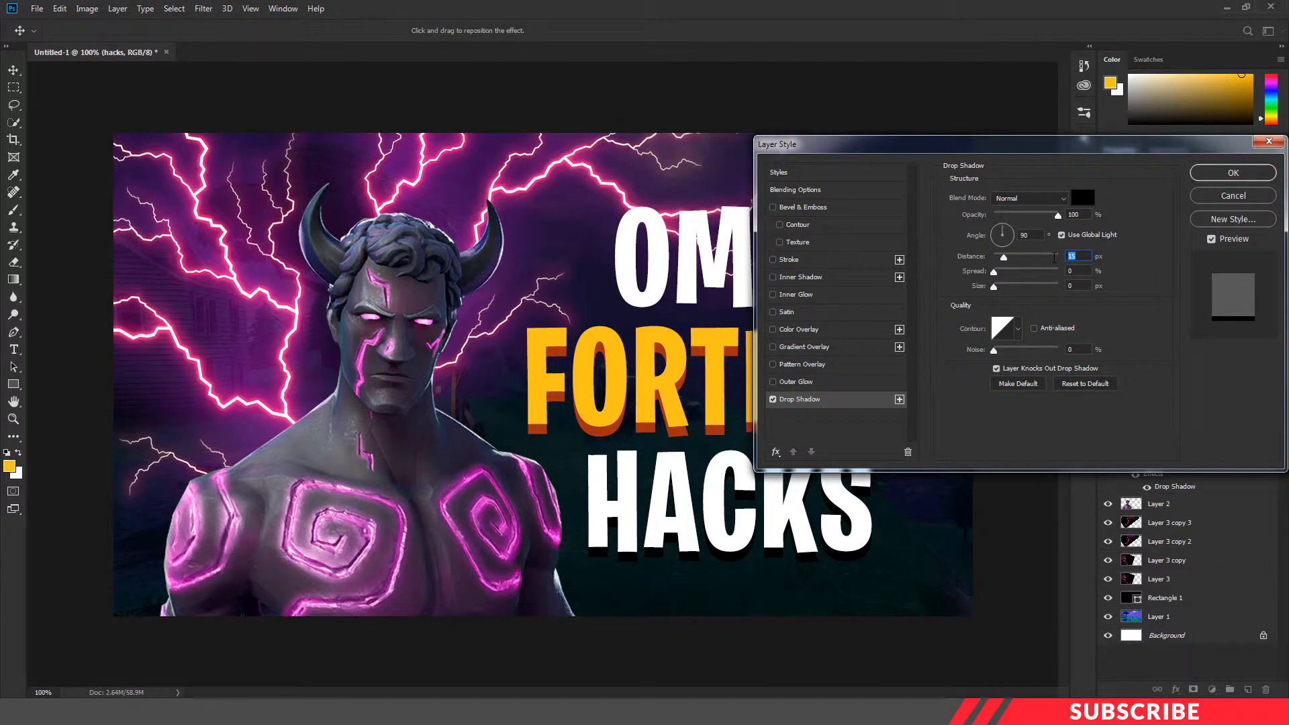
{"action": "type", "text": "10"}
{"action": "left_click", "coordinate": [1232, 174]}
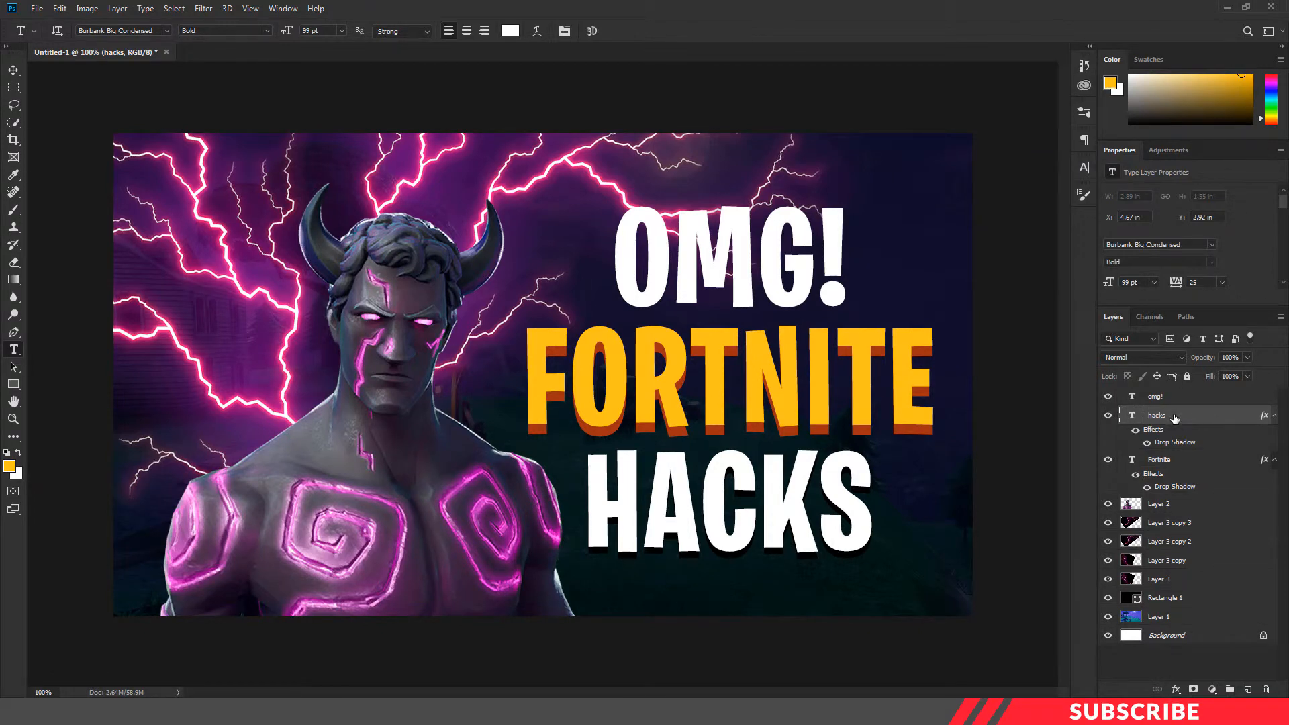
Step: Copy the layer style of the hacks layer and paste it onto the omg! layer
{"action": "right_click", "coordinate": [1173, 417]}
{"action": "left_click", "coordinate": [1211, 420]}
{"action": "right_click", "coordinate": [1201, 418]}
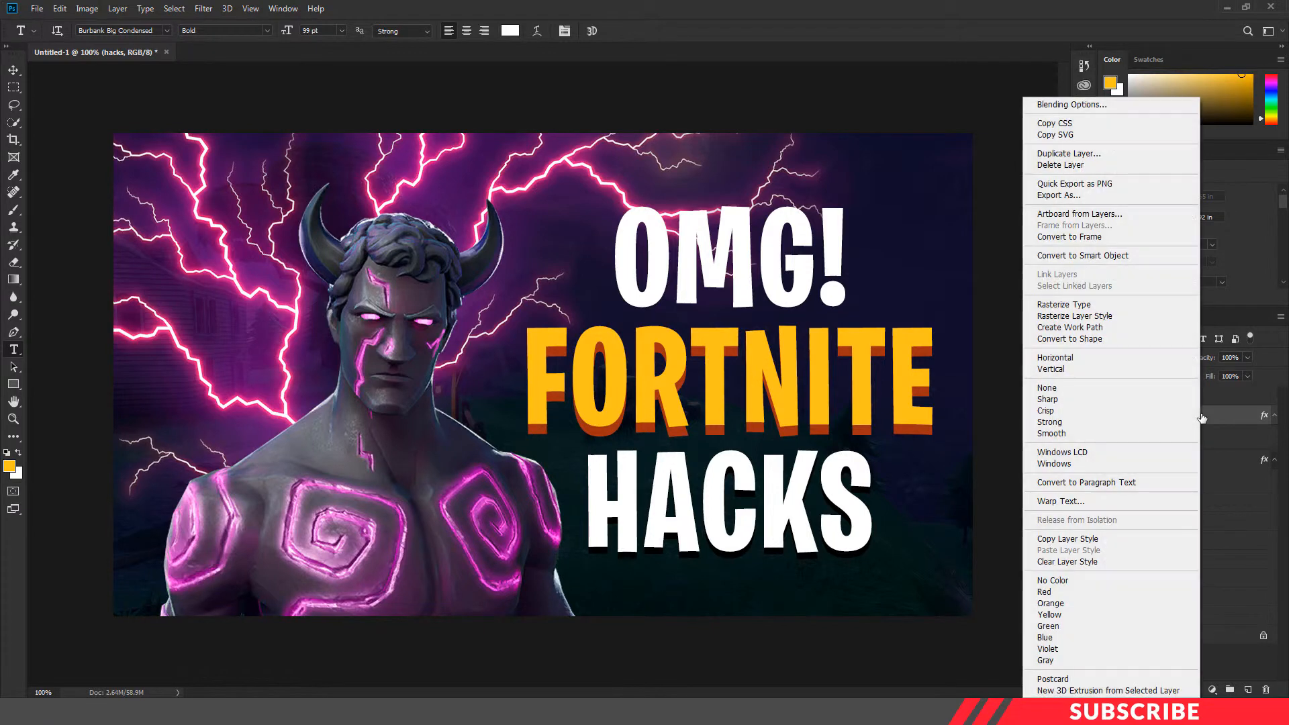
{"action": "left_click", "coordinate": [1079, 539]}
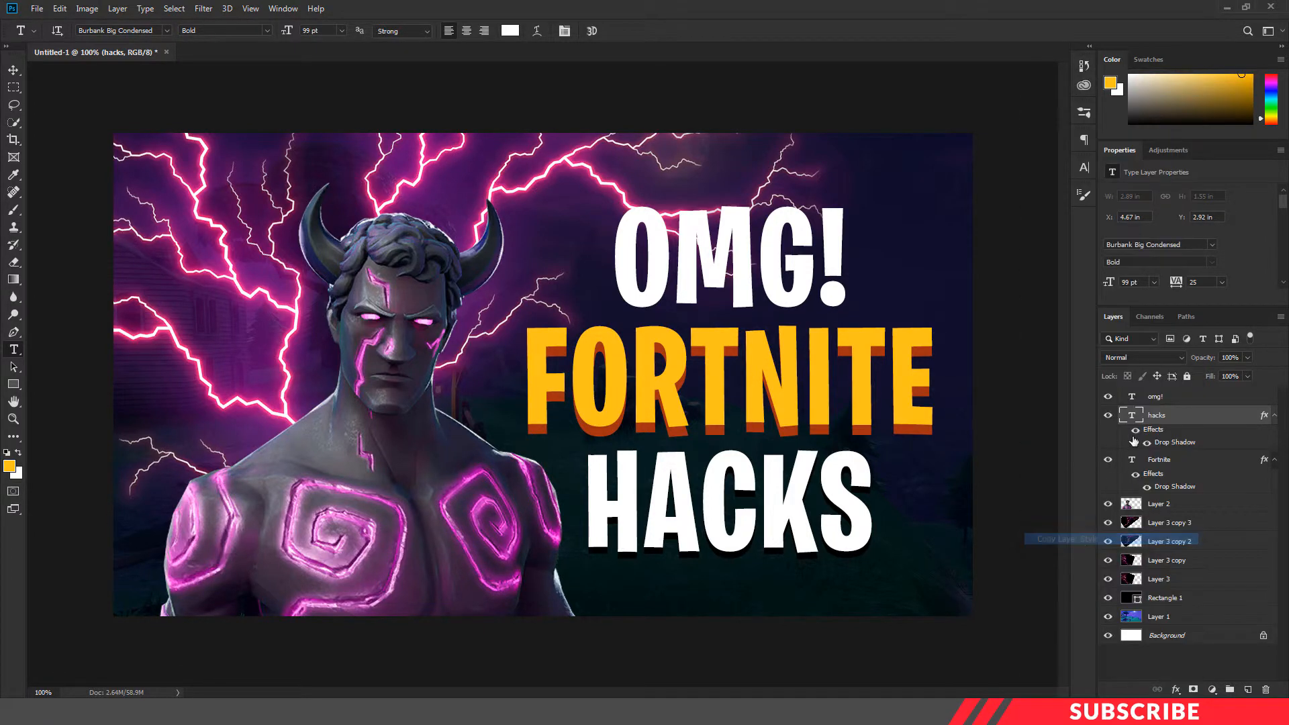
{"action": "left_click", "coordinate": [1152, 402]}
{"action": "right_click", "coordinate": [1151, 401]}
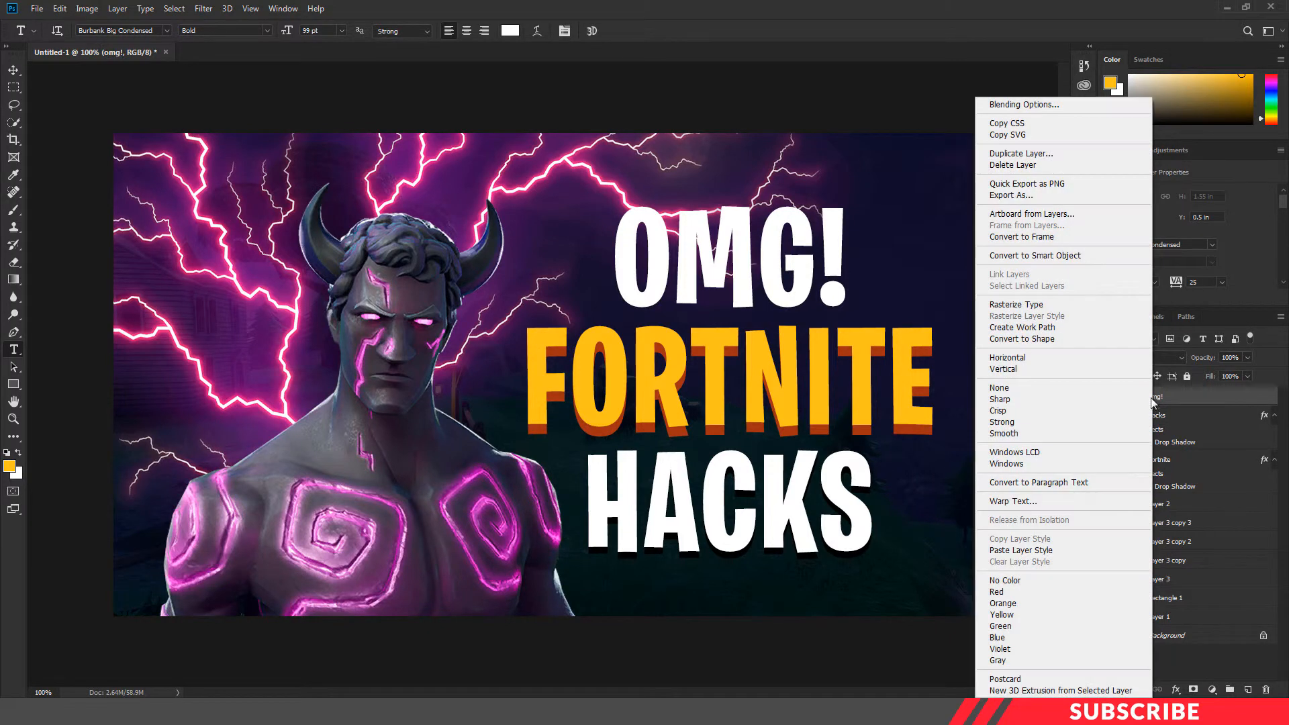
{"action": "left_click", "coordinate": [1040, 548]}
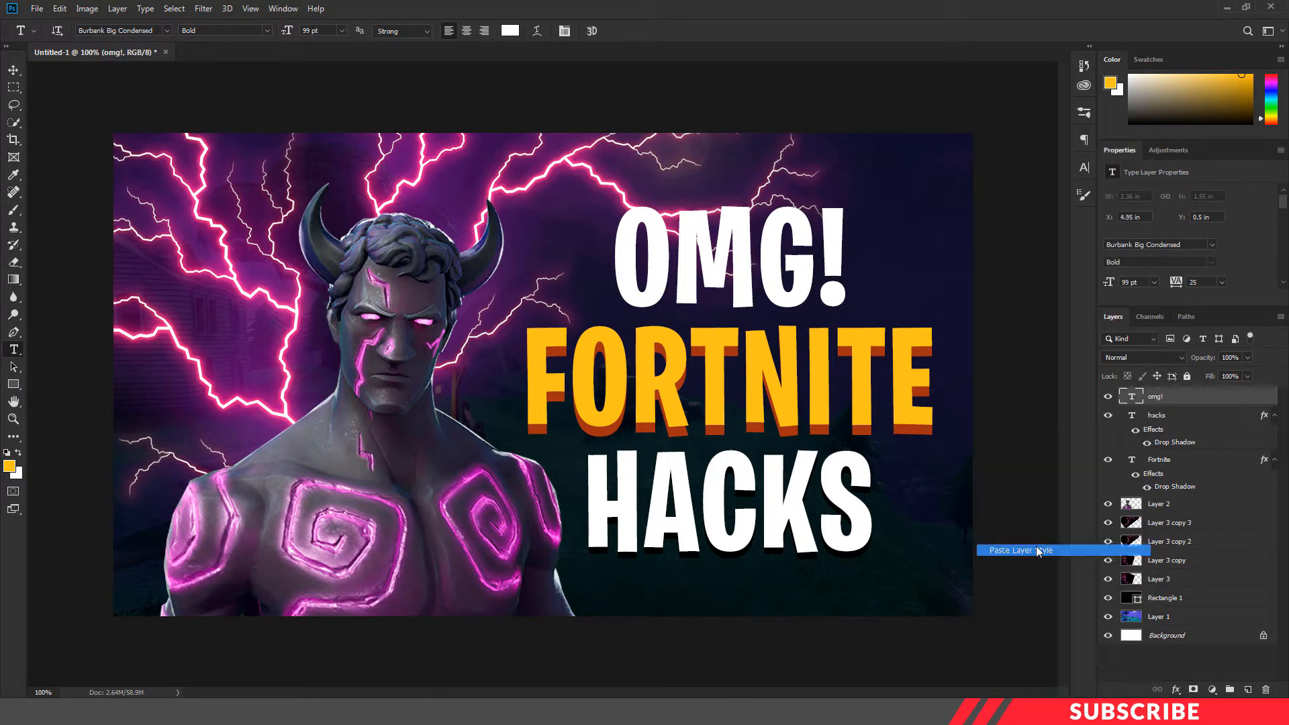
Step: Switch to the Move tool and collapse the effects lists of the omg!, hacks and Fortnite layers
{"action": "left_click", "coordinate": [13, 71]}
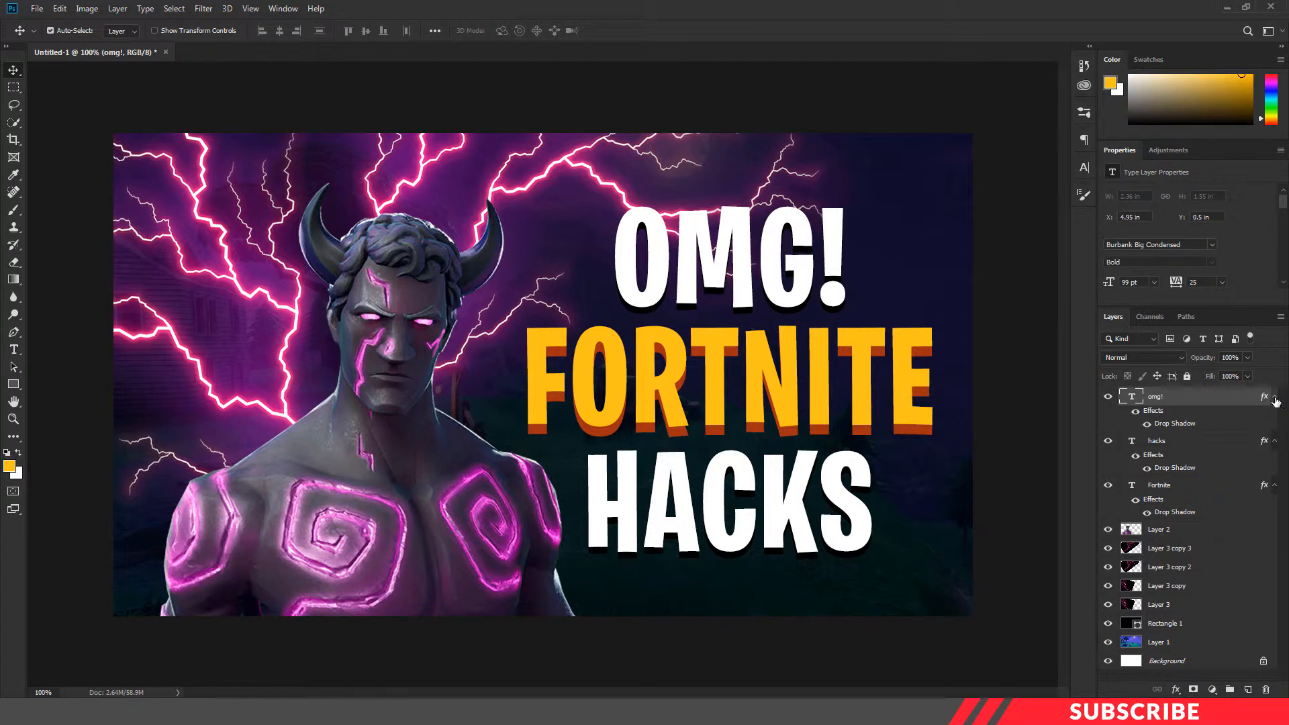
{"action": "left_click", "coordinate": [1273, 396]}
{"action": "left_click", "coordinate": [1273, 415]}
{"action": "left_click", "coordinate": [1274, 434]}
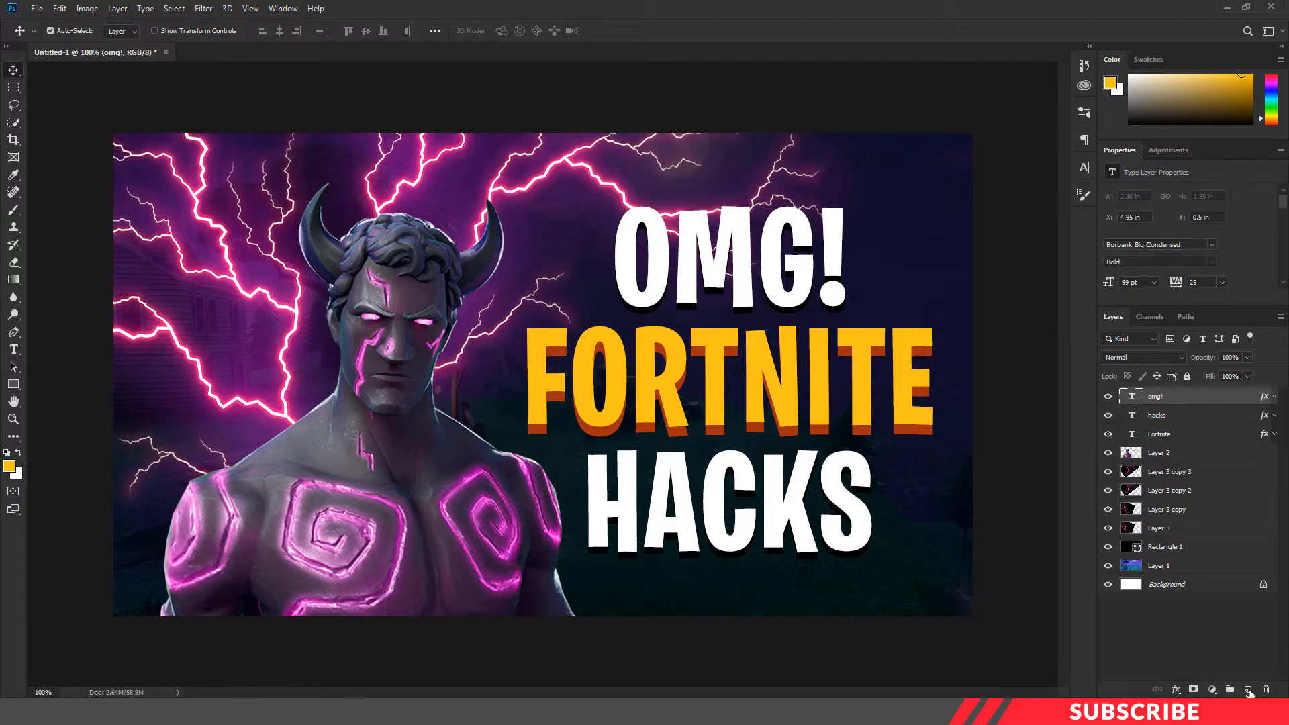
Step: Create a new layer above the text layers and set its blend mode to Linear Dodge (Add)
{"action": "left_click", "coordinate": [1247, 689]}
{"action": "left_click", "coordinate": [9, 465]}
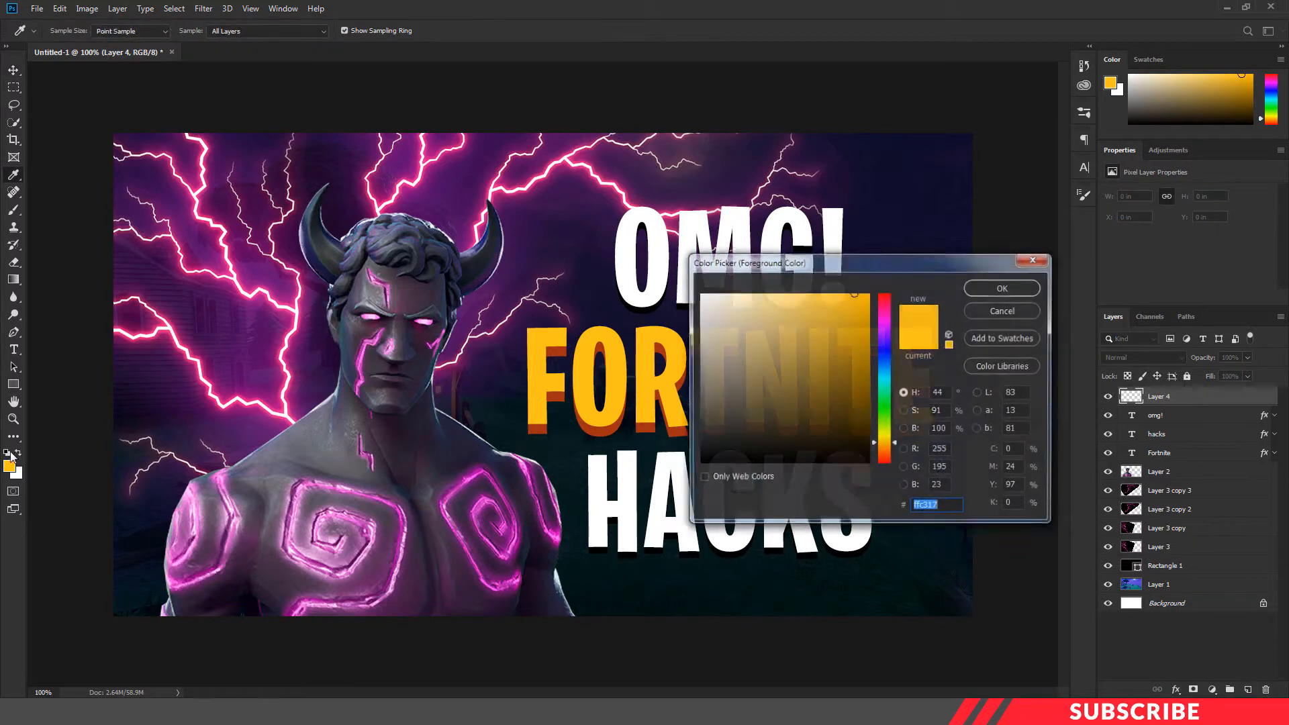
{"action": "left_click", "coordinate": [1009, 315]}
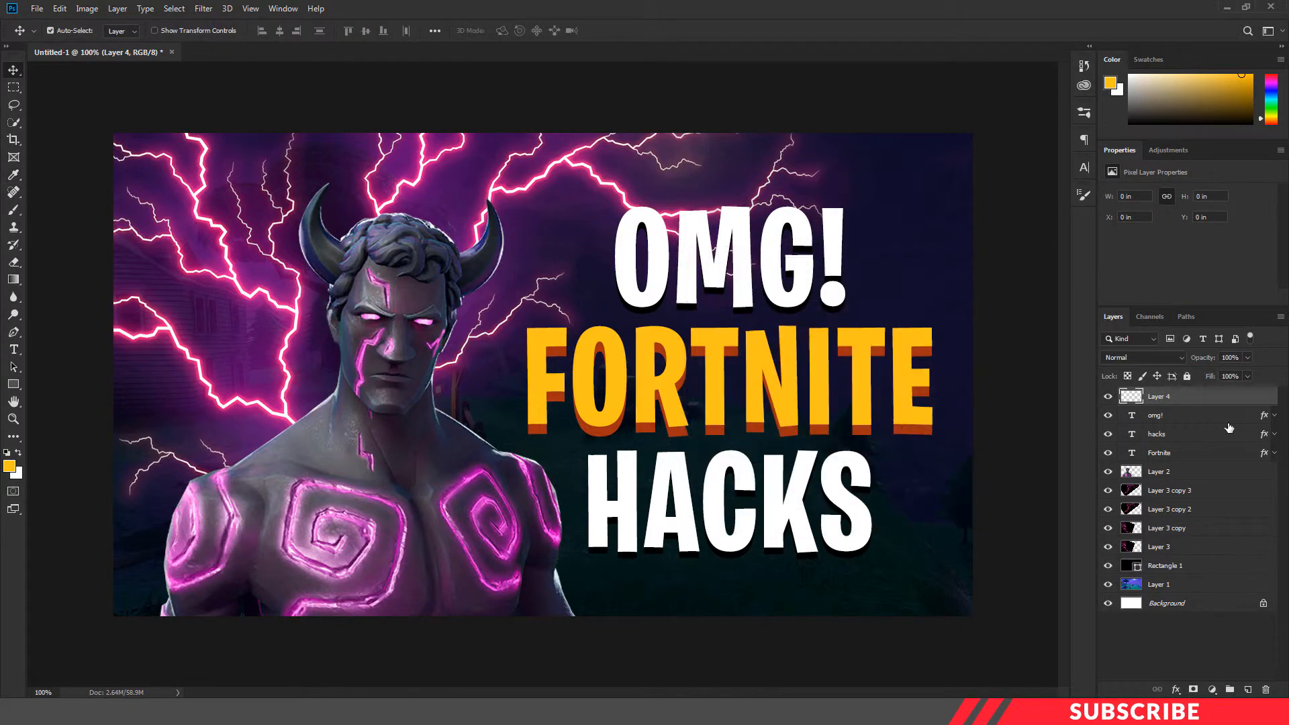
{"action": "left_click", "coordinate": [1141, 357]}
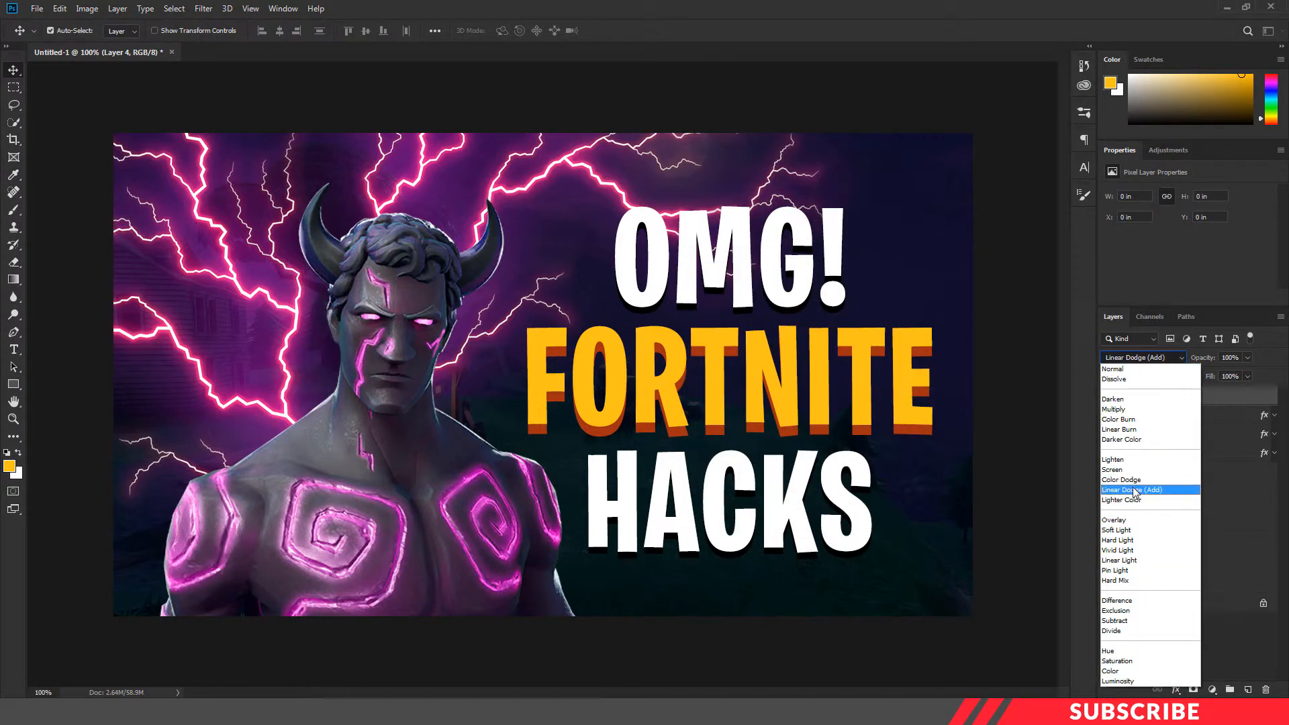
{"action": "left_click", "coordinate": [1134, 492]}
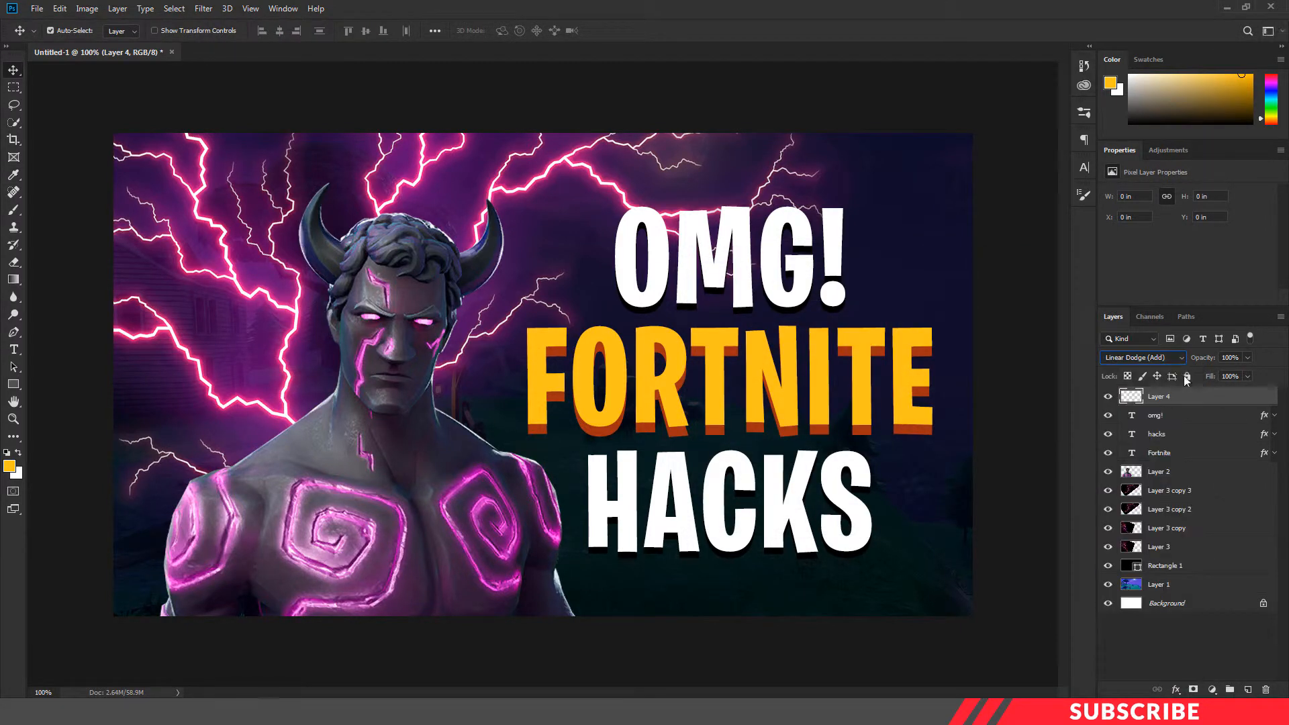
Step: Set the foreground color to the orange #f7841d
{"action": "left_click", "coordinate": [9, 466]}
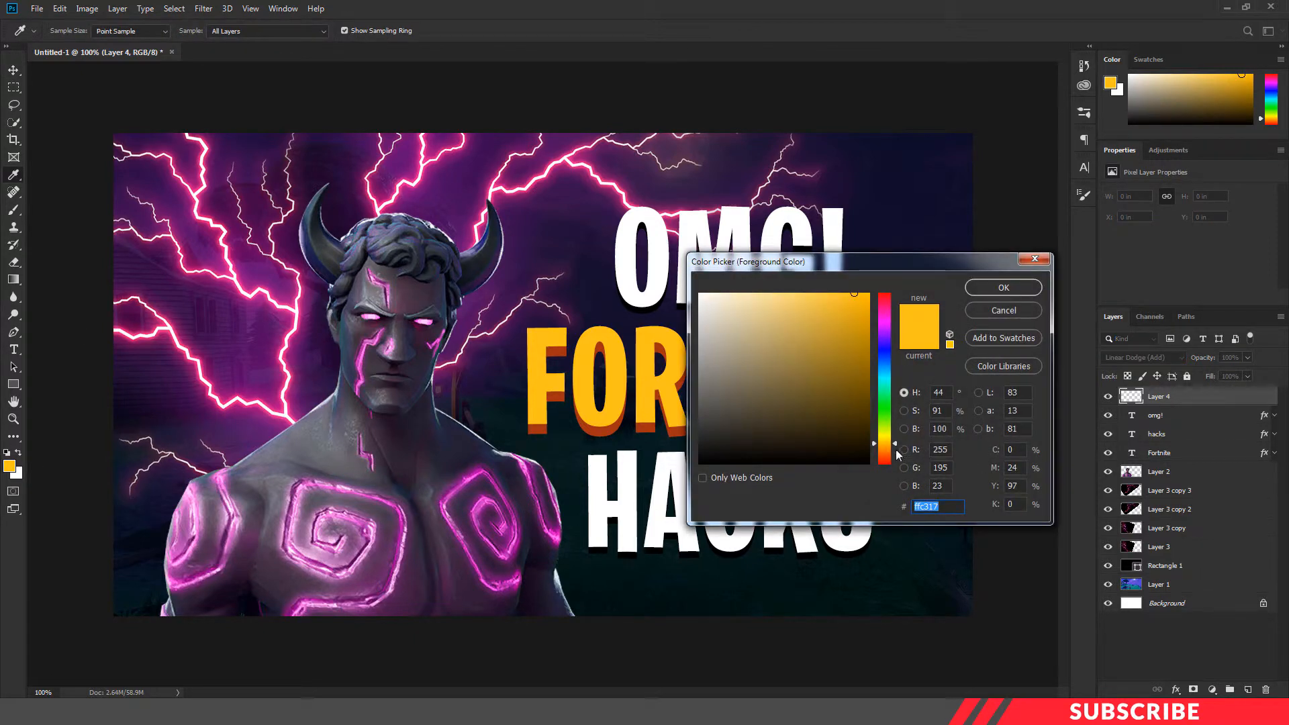
{"action": "left_click_drag", "start_coordinate": [896, 450], "coordinate": [893, 451]}
{"action": "left_click", "coordinate": [844, 297]}
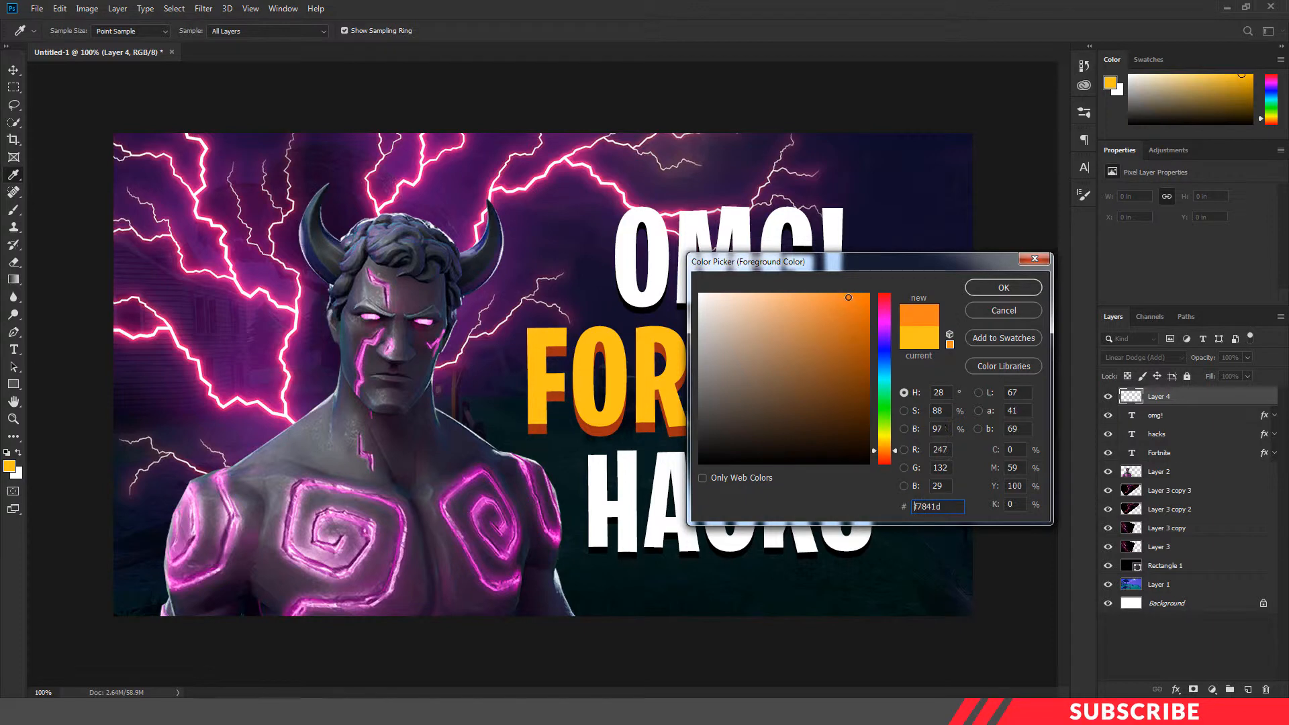
{"action": "left_click", "coordinate": [986, 289]}
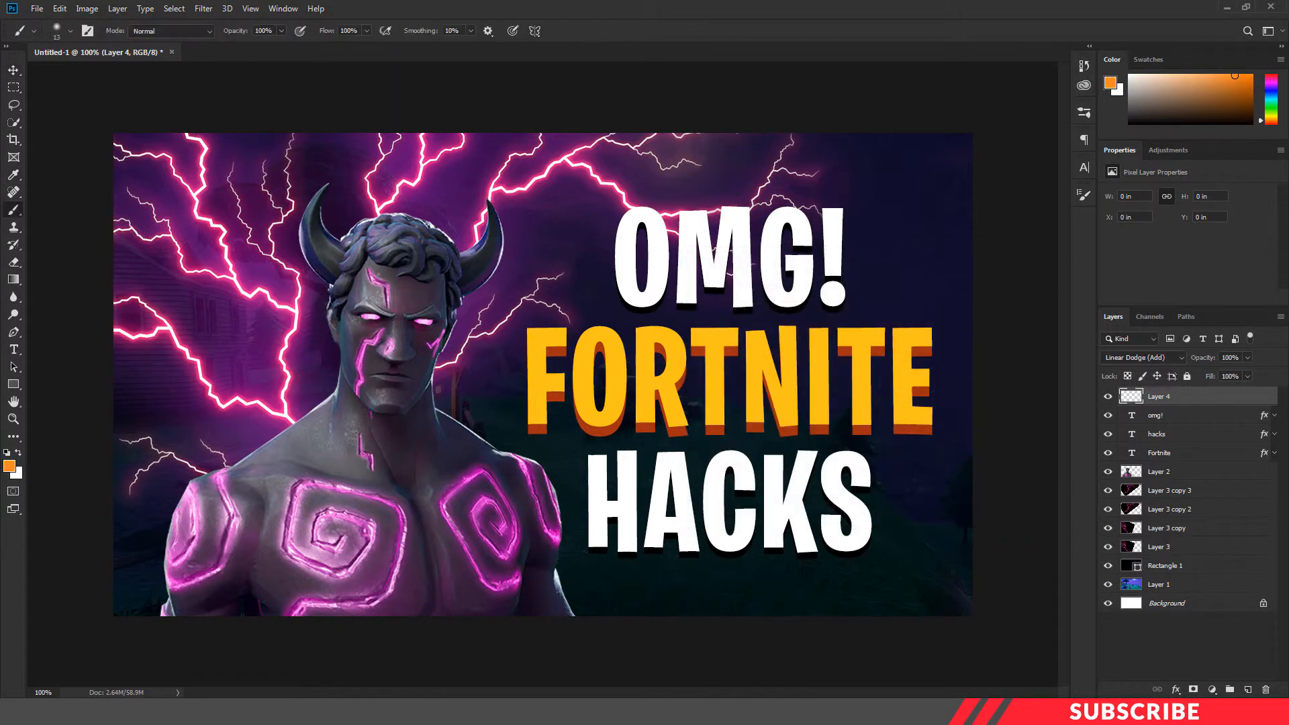
Step: Choose a soft round brush with 0% hardness for painting the orange glow
{"action": "left_click", "coordinate": [69, 30]}
{"action": "left_click_drag", "start_coordinate": [200, 257], "coordinate": [345, 351]}
{"action": "left_click", "coordinate": [27, 159]}
{"action": "left_click_drag", "start_coordinate": [305, 191], "coordinate": [318, 301]}
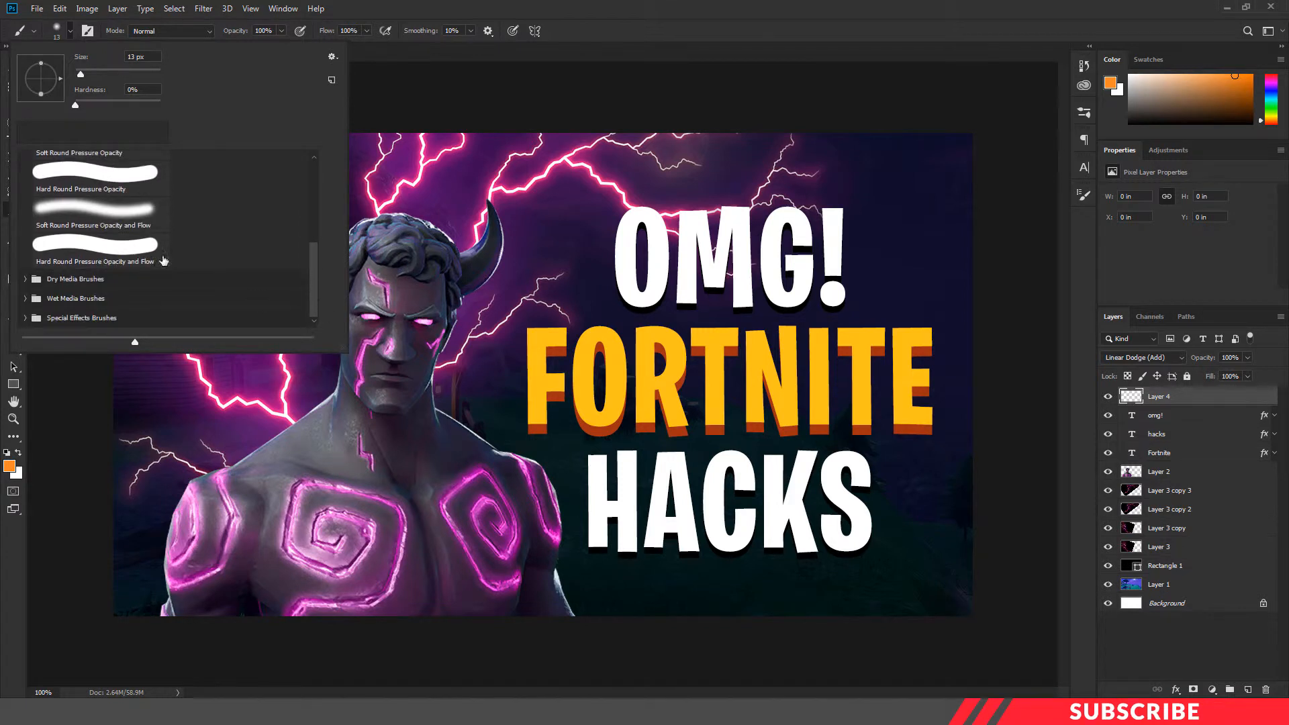
{"action": "left_click", "coordinate": [126, 213]}
{"action": "left_click", "coordinate": [583, 111]}
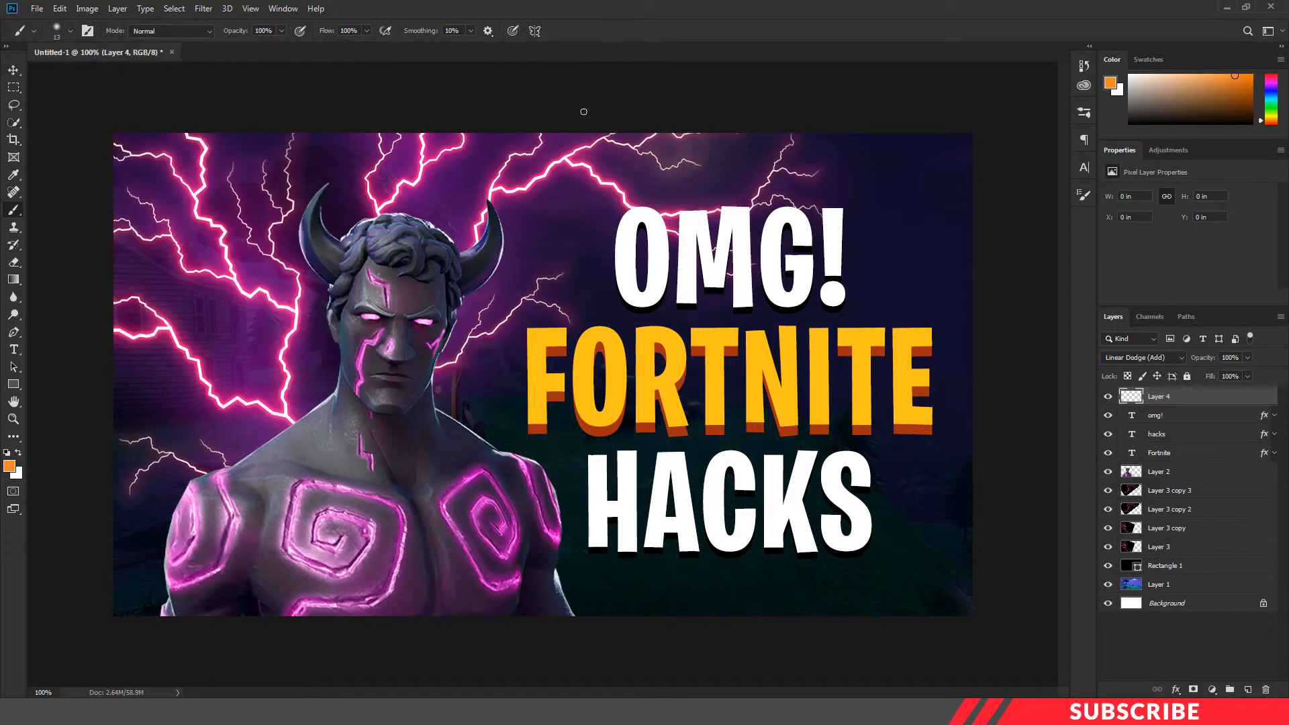
Step: Enlarge the brush to 500 px and paint a single orange glow over the middle of the FORTNITE text
{"action": "key", "text": "bracketright"}
{"action": "key", "text": "bracketright"}
{"action": "key", "text": "bracketright"}
{"action": "key", "text": "bracketright"}
{"action": "key", "text": "bracketright"}
{"action": "key", "text": "bracketright"}
{"action": "key", "text": "bracketright"}
{"action": "key", "text": "bracketright"}
{"action": "key", "text": "bracketright"}
{"action": "key", "text": "bracketright"}
{"action": "key", "text": "bracketright"}
{"action": "key", "text": "bracketright"}
{"action": "key", "text": "bracketright"}
{"action": "key", "text": "bracketright"}
{"action": "key", "text": "bracketright"}
{"action": "key", "text": "bracketright"}
{"action": "key", "text": "bracketright"}
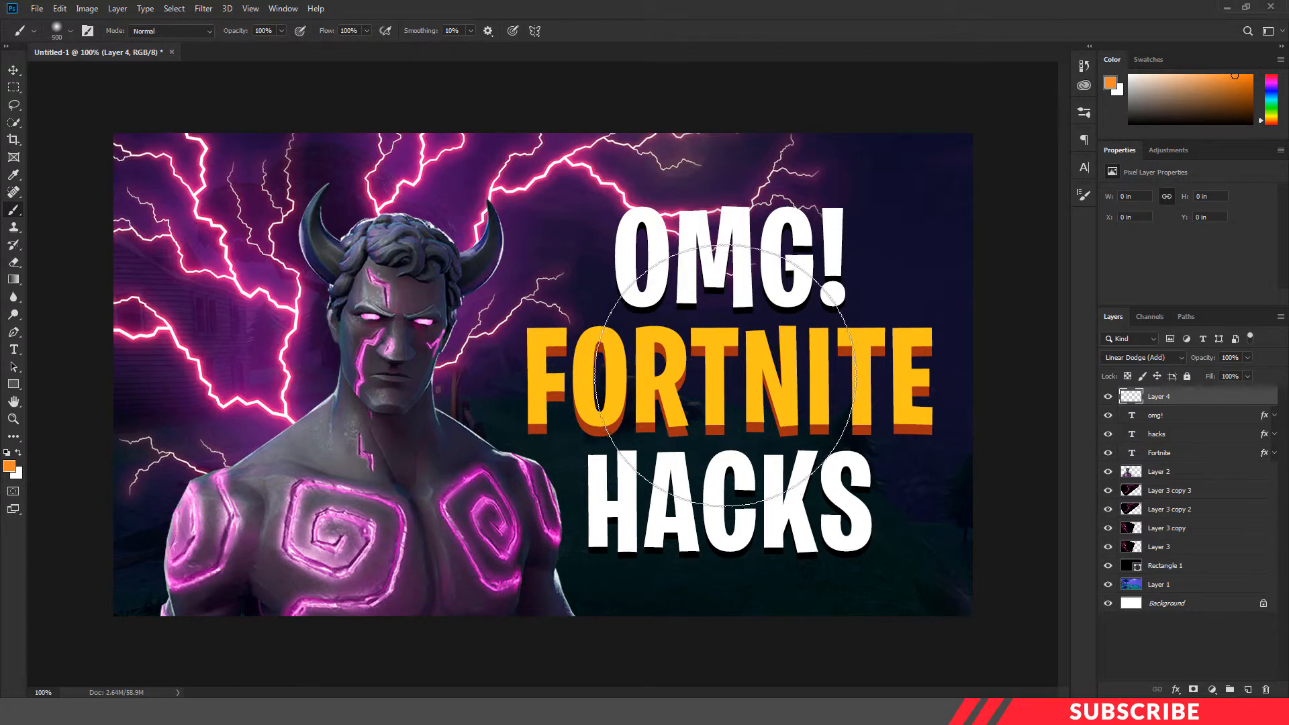
{"action": "left_click", "coordinate": [714, 385]}
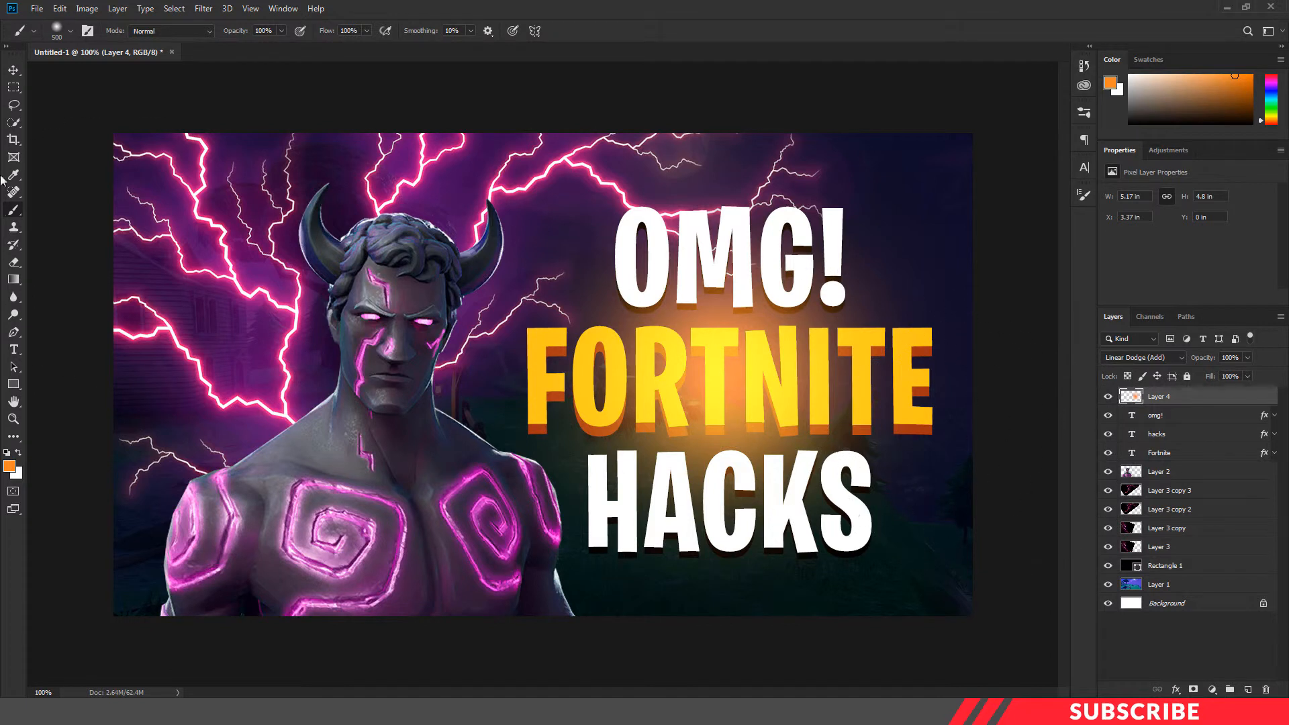
Step: Switch to the Move tool and open image-4 from the PTE26 folder in Adobe Photoshop CC 2019
{"action": "left_click", "coordinate": [15, 69]}
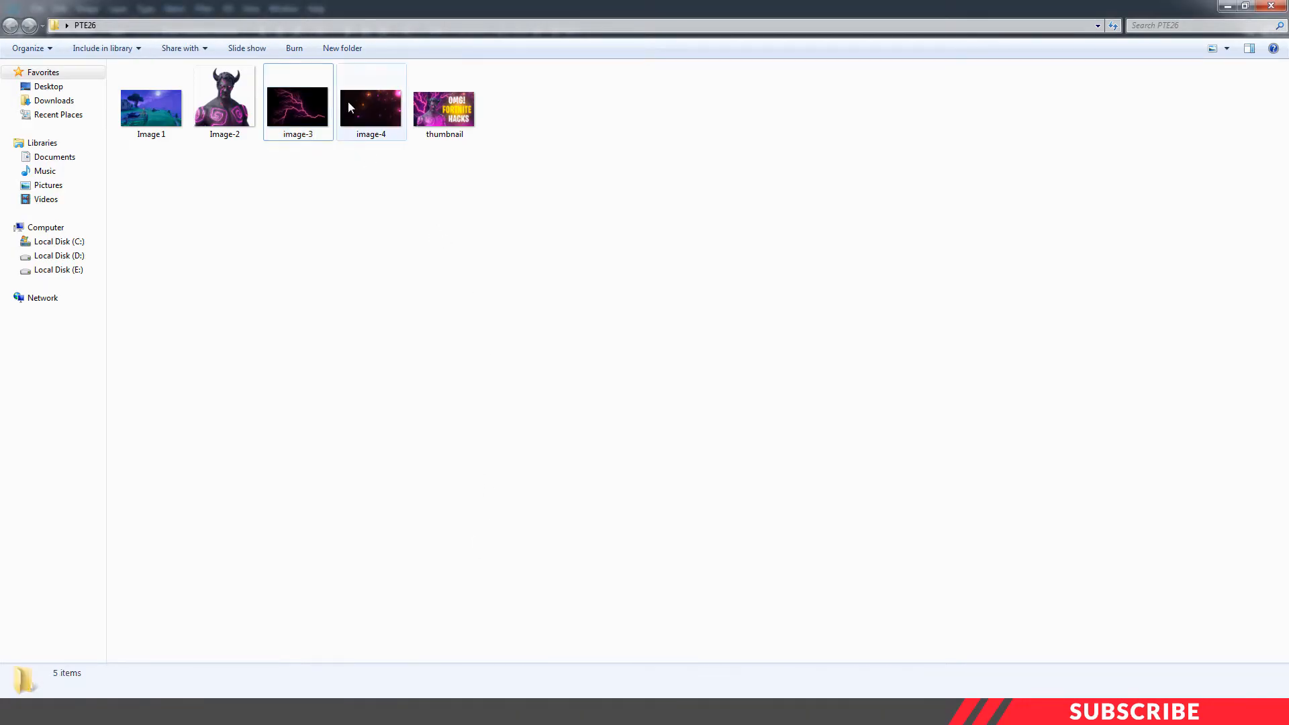
{"action": "left_click", "coordinate": [347, 102]}
{"action": "right_click", "coordinate": [348, 102]}
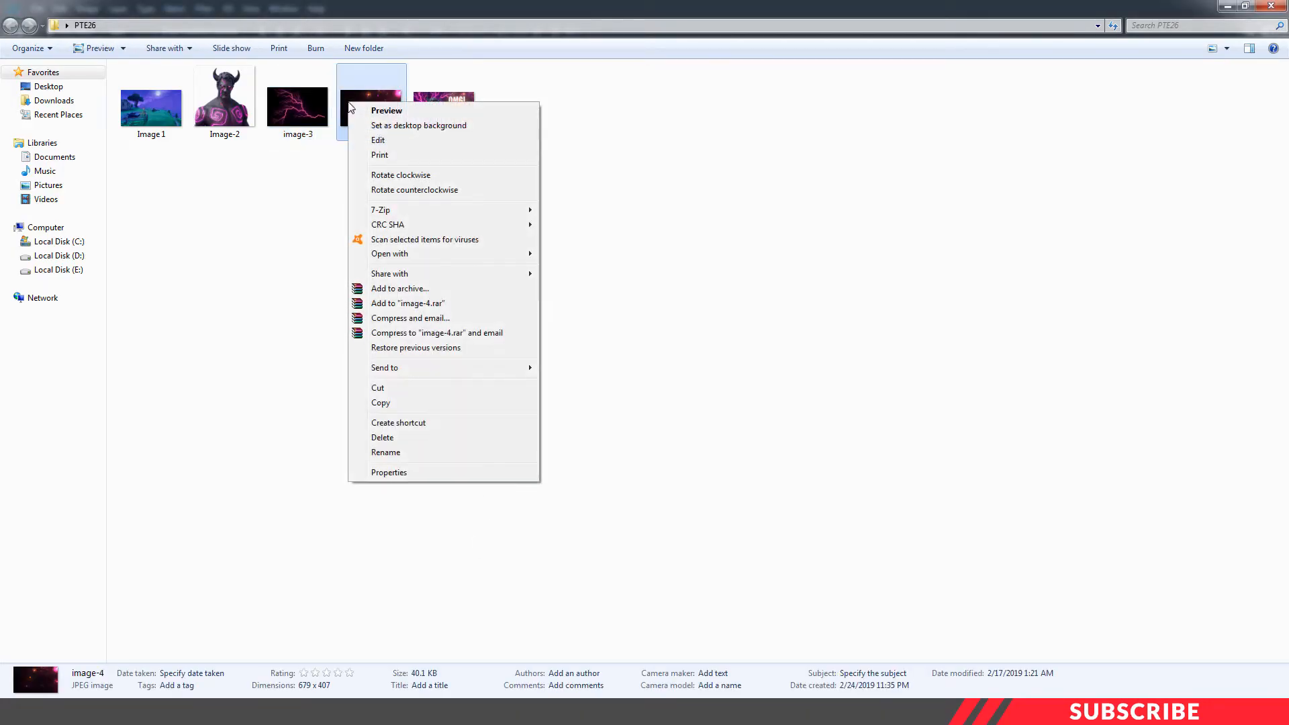
{"action": "mouse_move", "coordinate": [414, 255]}
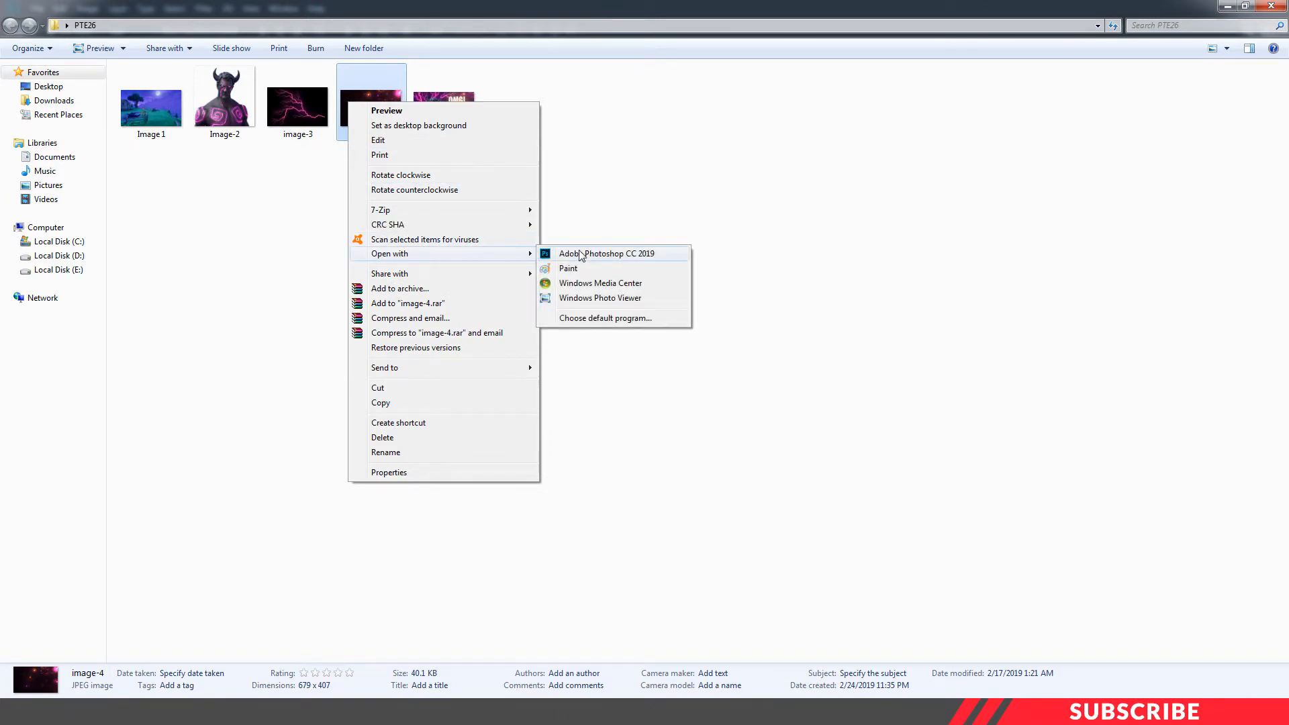
{"action": "left_click", "coordinate": [580, 255]}
Step: Copy the sparks image over the thumbnail's upper-right area, close its source file, and set the new layer's blend mode to Screen
{"action": "left_click_drag", "start_coordinate": [282, 58], "coordinate": [304, 107]}
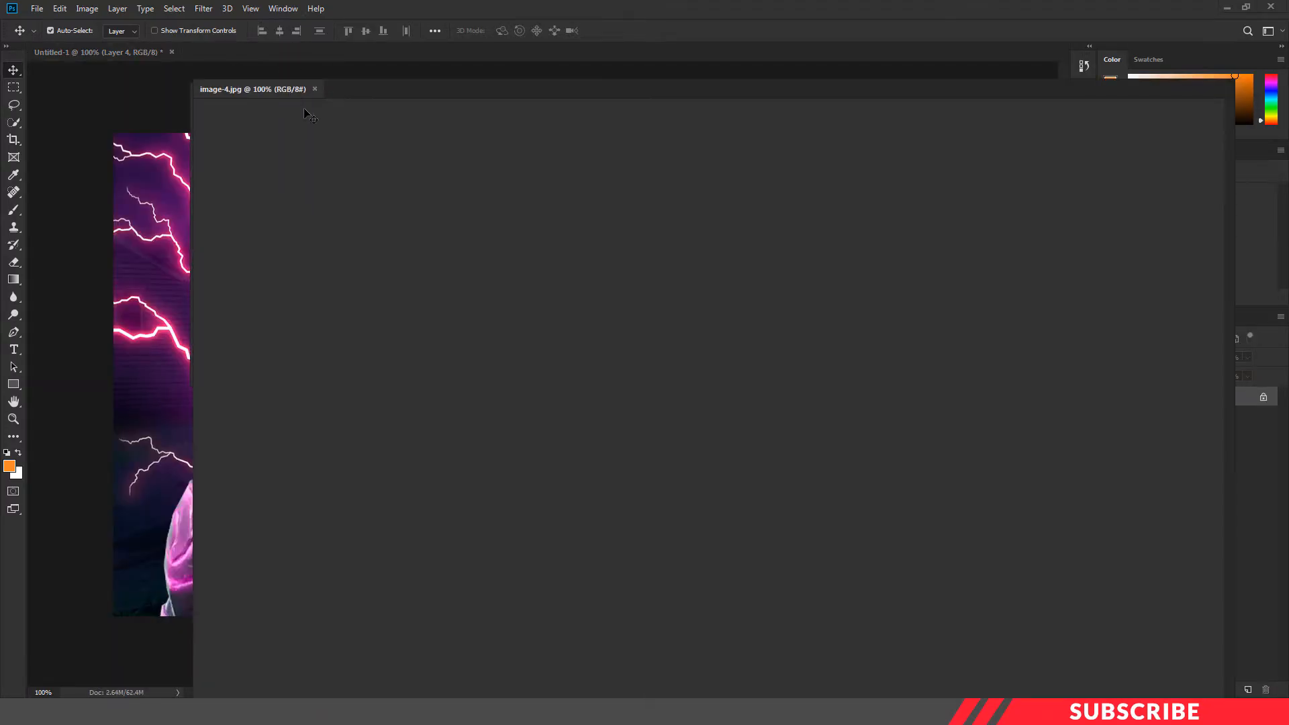
{"action": "left_click_drag", "start_coordinate": [412, 200], "coordinate": [814, 223]}
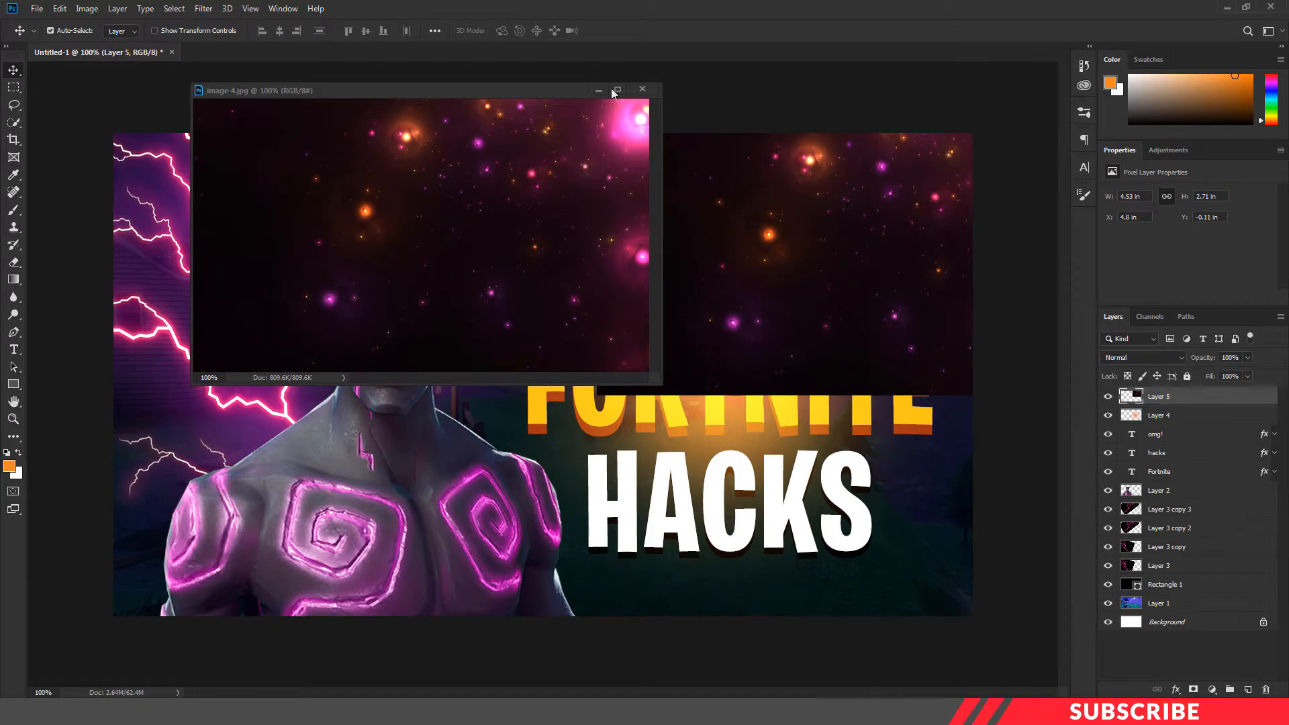
{"action": "left_click", "coordinate": [643, 90]}
{"action": "left_click", "coordinate": [1166, 360]}
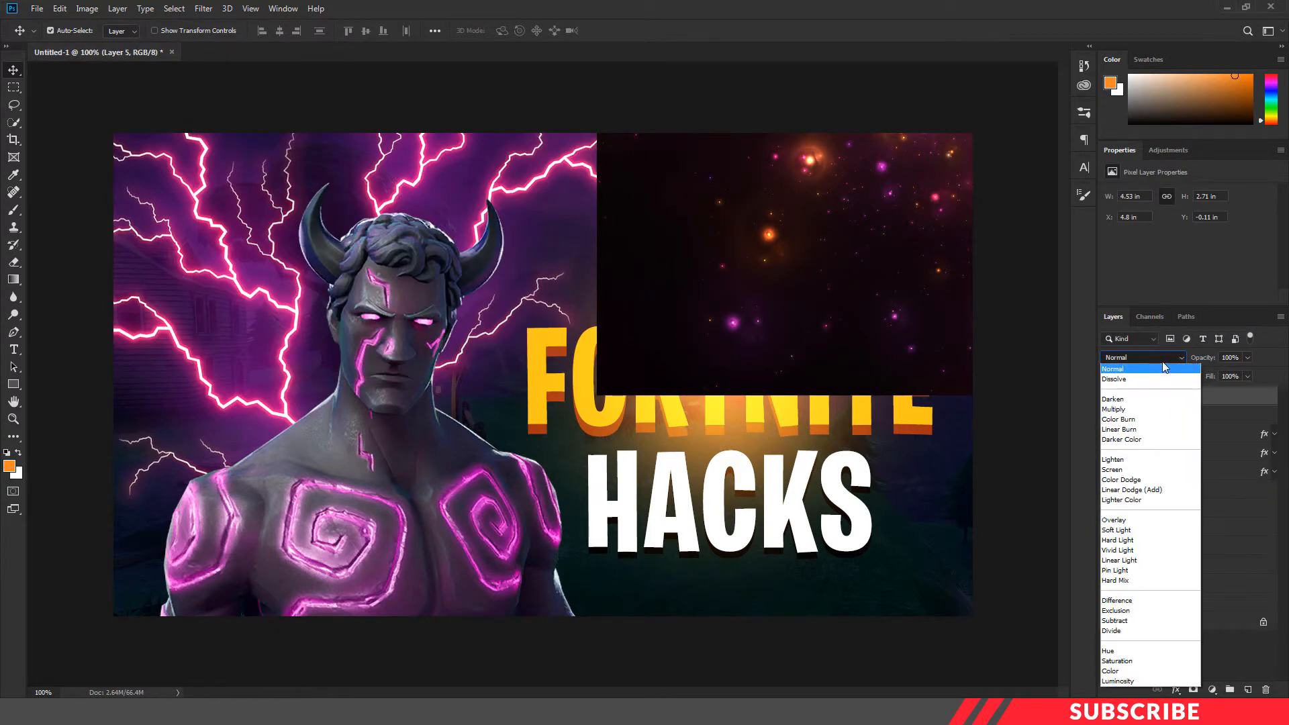
{"action": "left_click", "coordinate": [1111, 469]}
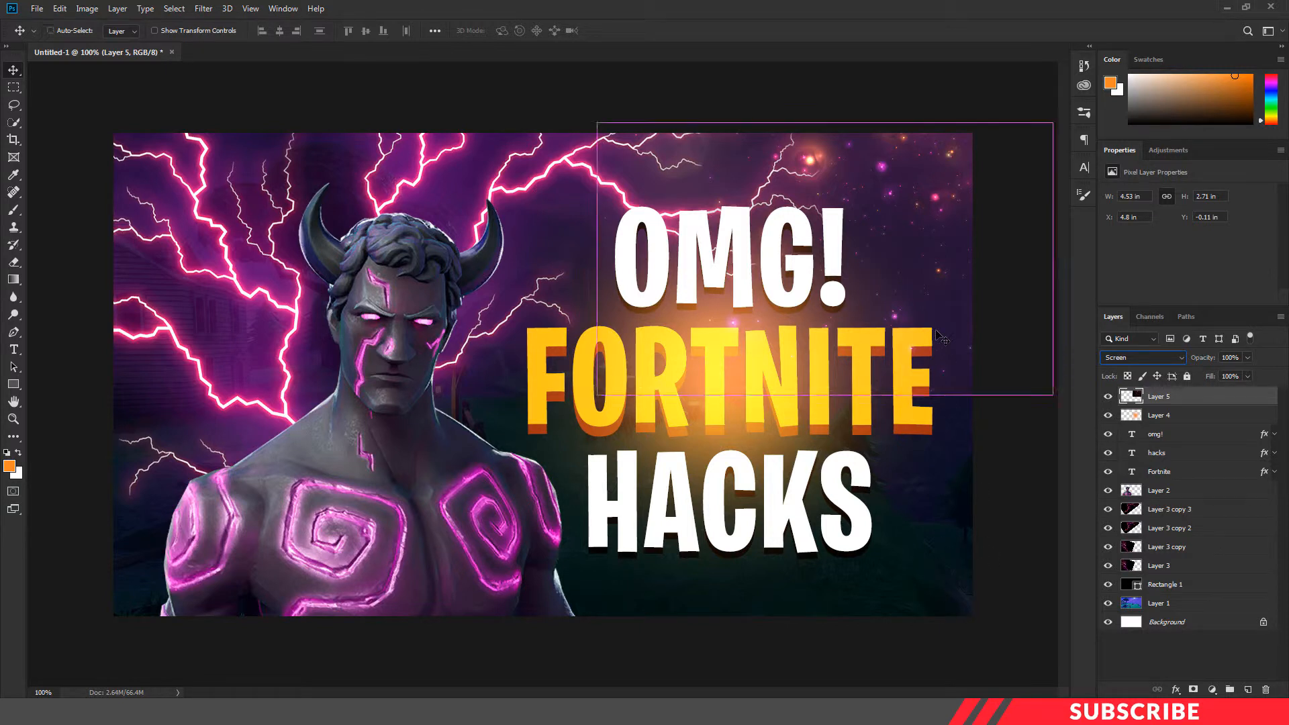
Step: Duplicate the sparks layer and move the copy down over the FORTNITE and HACKS text
{"action": "key", "text": "ctrl+j"}
{"action": "left_click_drag", "start_coordinate": [920, 212], "coordinate": [936, 257]}
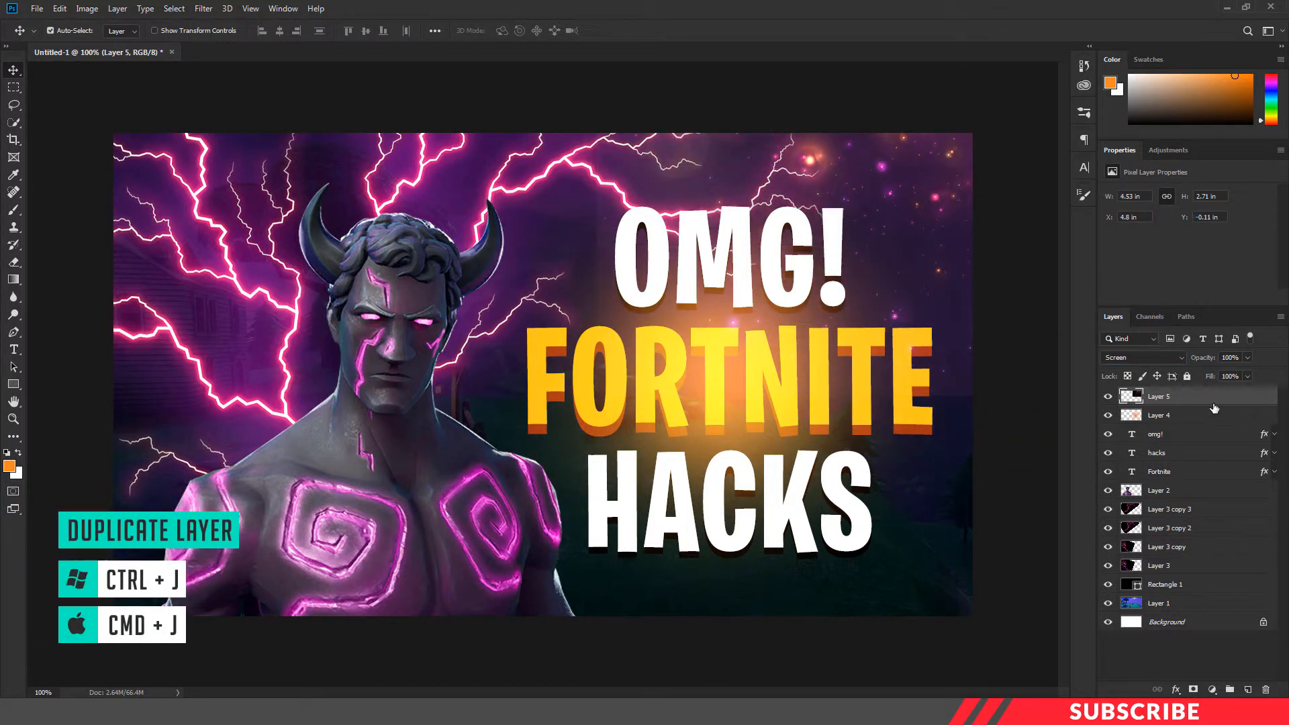
{"action": "key", "text": "ctrl+j"}
{"action": "left_click_drag", "start_coordinate": [918, 255], "coordinate": [846, 352]}
Step: Flip the copied sparks layer vertically and move it to the thumbnail's lower-right corner, finishing with the Move tool active
{"action": "key", "text": "ctrl+t"}
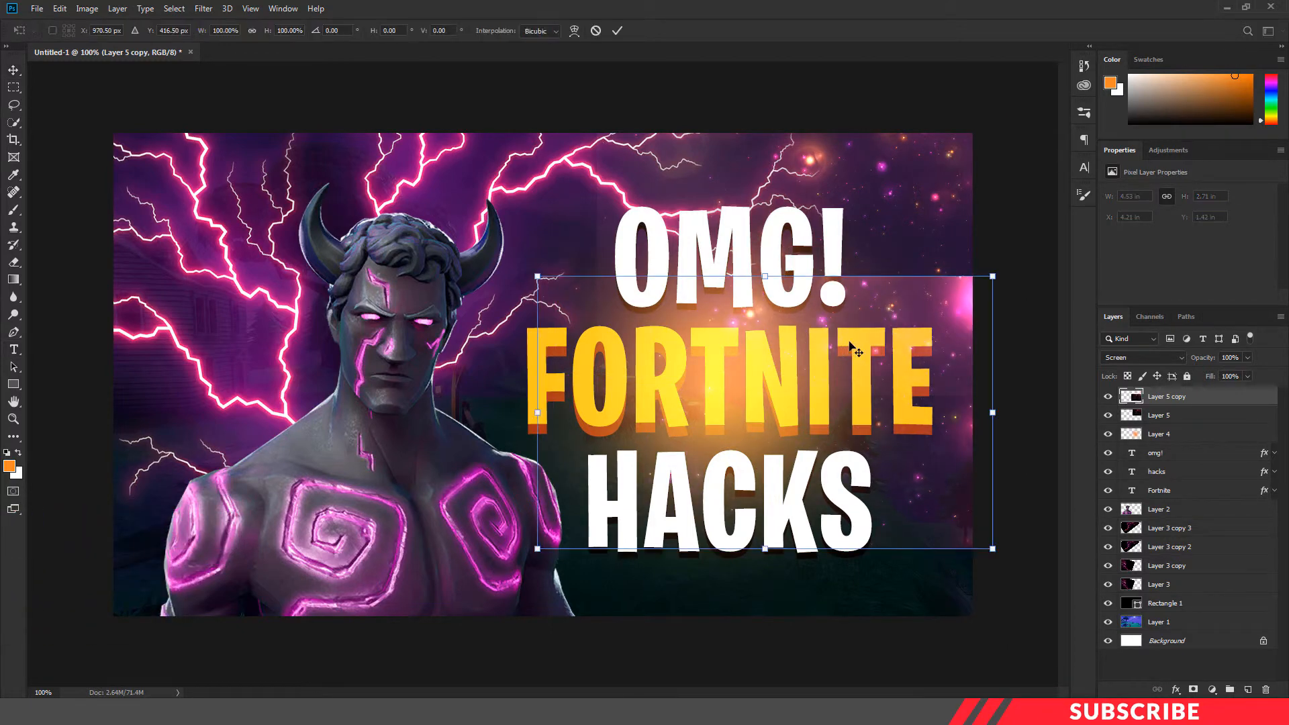
{"action": "right_click", "coordinate": [854, 345]}
{"action": "left_click", "coordinate": [885, 521]}
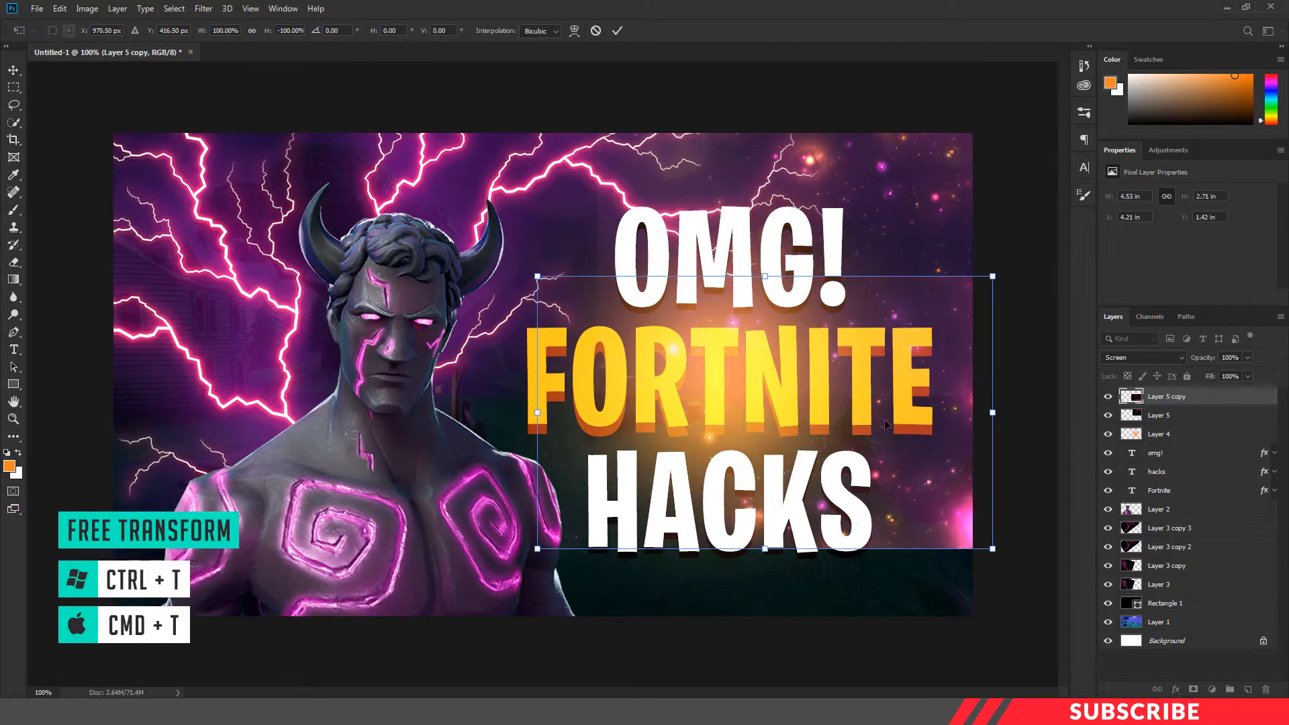
{"action": "left_click_drag", "start_coordinate": [907, 495], "coordinate": [927, 565]}
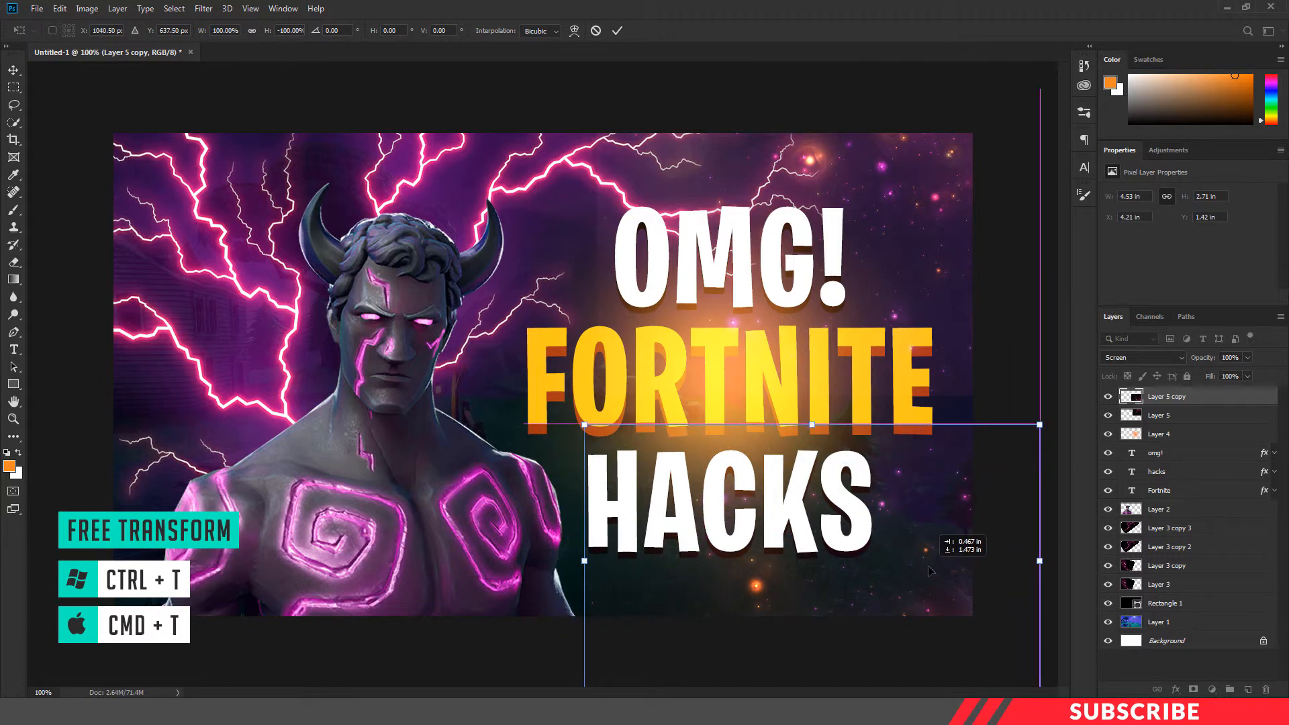
{"action": "key", "text": "Return"}
{"action": "key", "text": "t"}
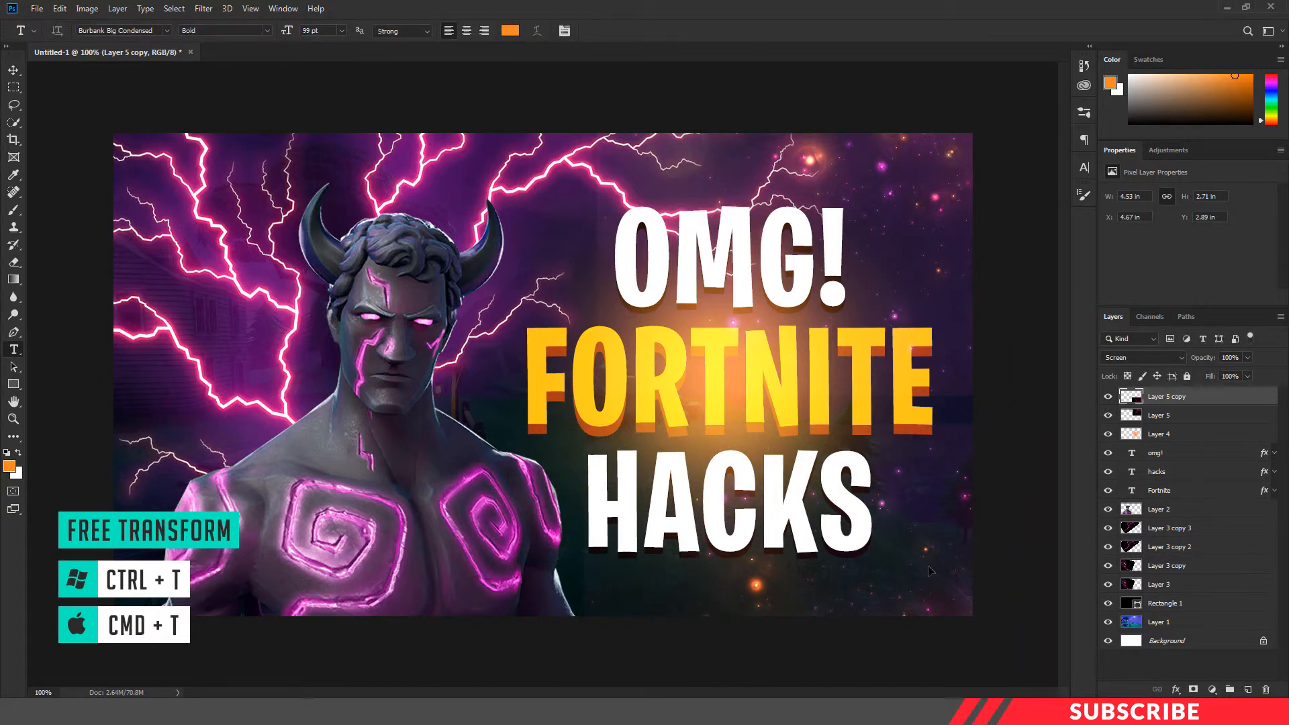
{"action": "left_click", "coordinate": [14, 69]}
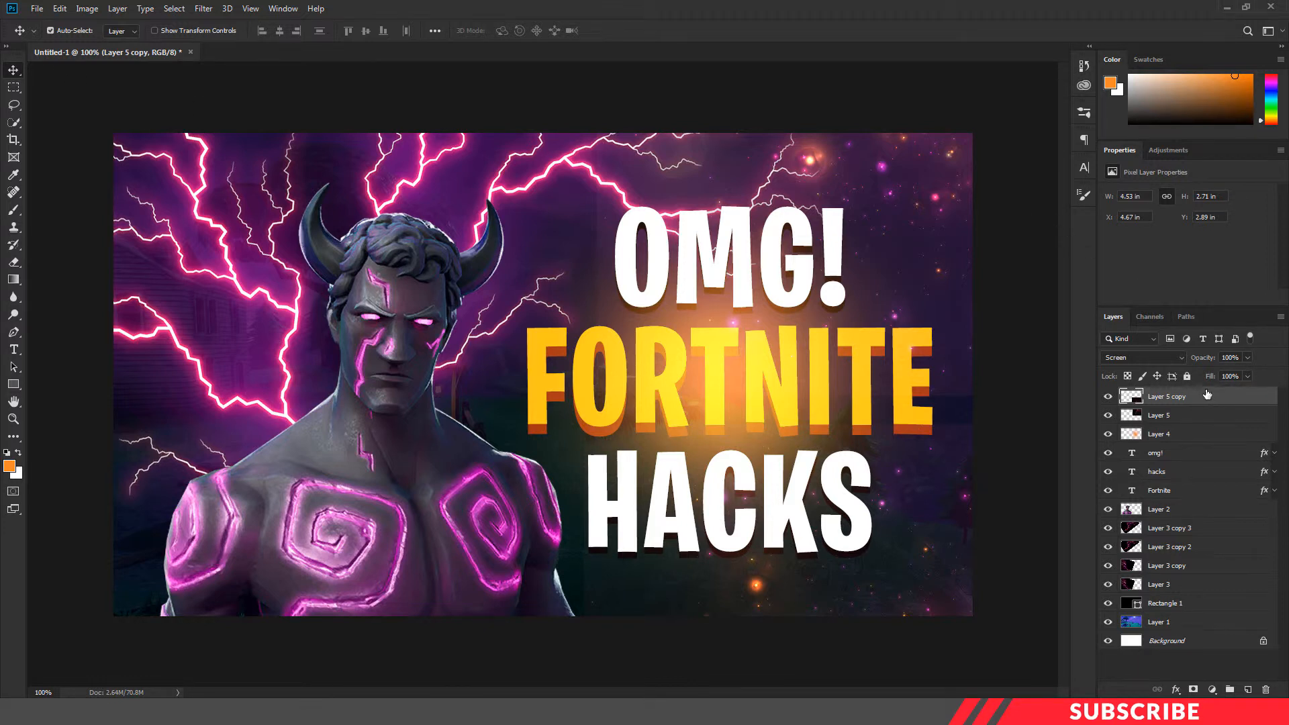
Step: Add a Brightness/Contrast adjustment layer above all layers and set its brightness to 15
{"action": "left_click", "coordinate": [1212, 692]}
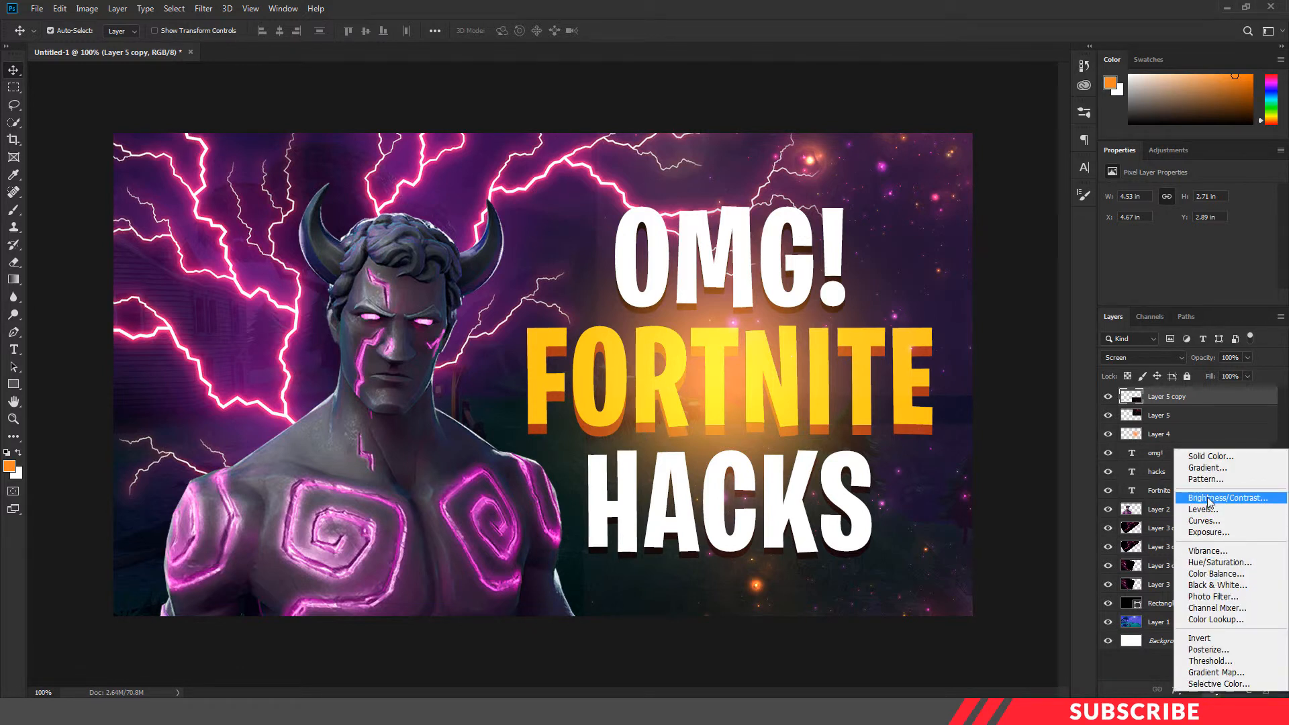
{"action": "left_click", "coordinate": [1212, 692]}
{"action": "left_click", "coordinate": [1212, 691]}
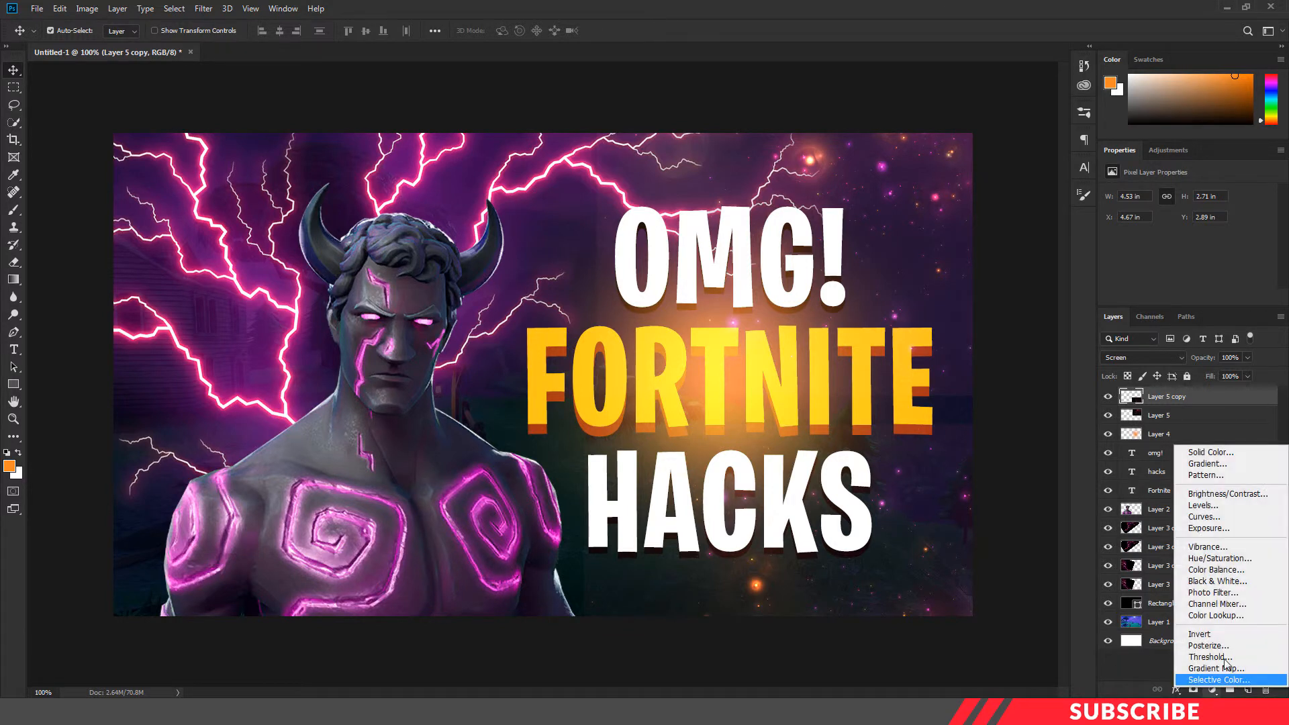
{"action": "left_click", "coordinate": [1228, 494]}
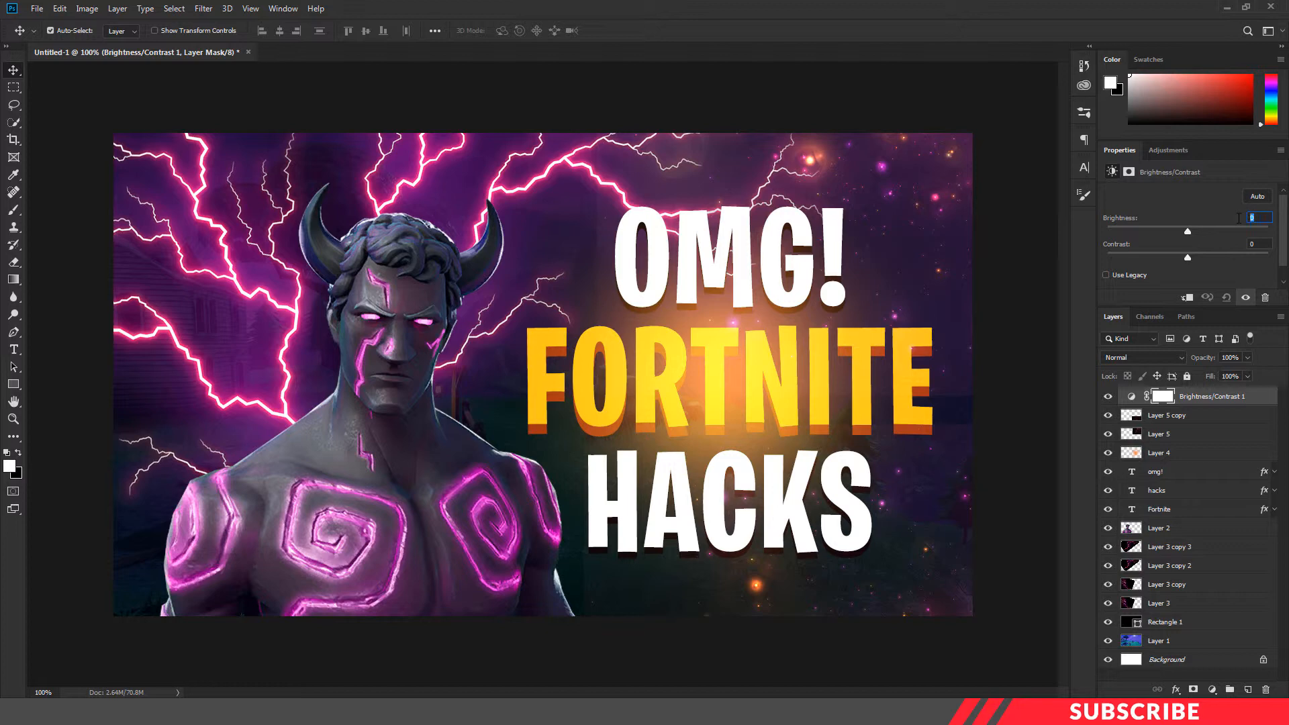
{"action": "type", "text": "15"}
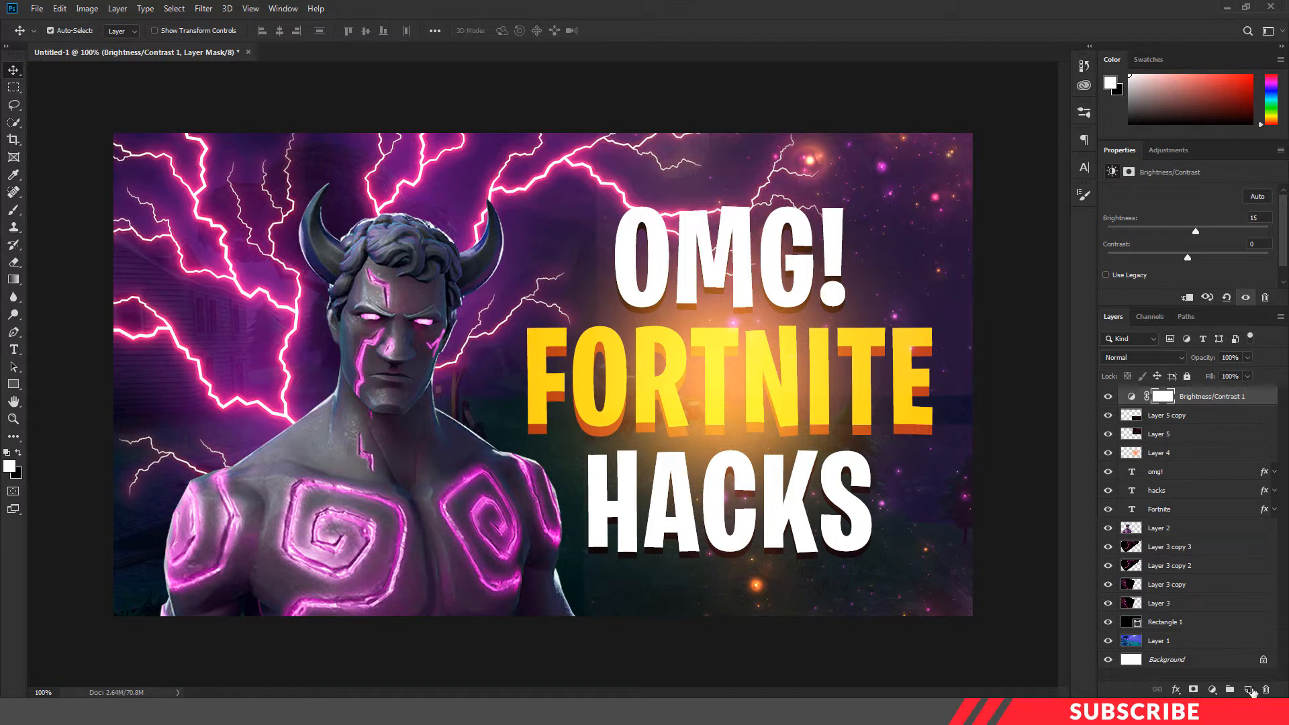
Step: Stamp all visible layers into a new merged layer at the top while keeping the original layers
{"action": "left_click", "coordinate": [1249, 689]}
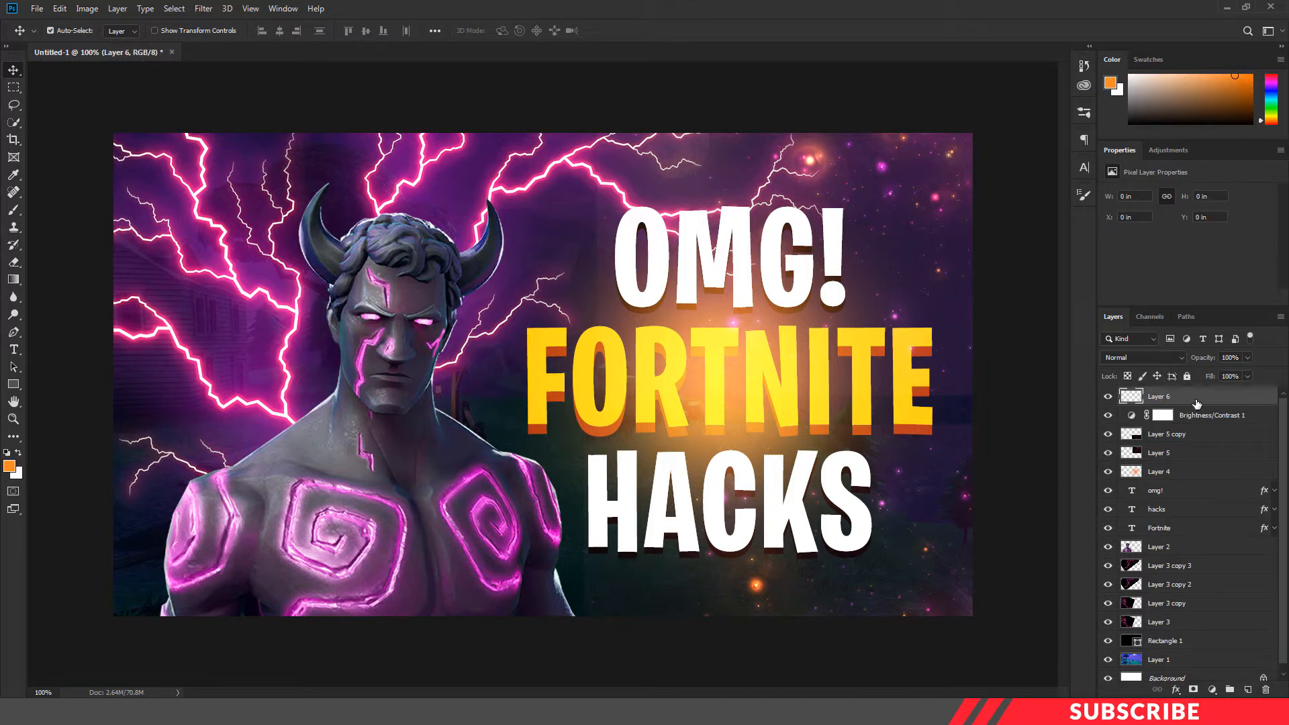
{"action": "key", "text": "ctrl+z"}
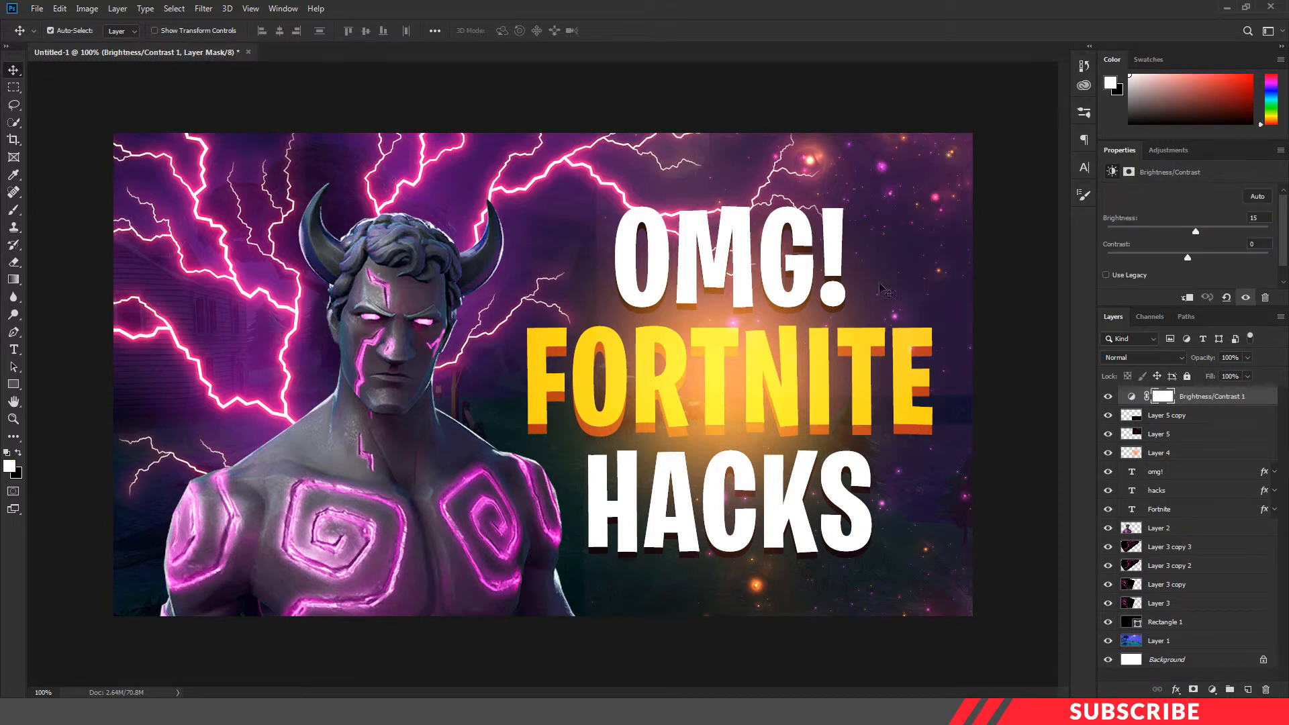
{"action": "left_click", "coordinate": [91, 9]}
{"action": "mouse_move", "coordinate": [59, 8]}
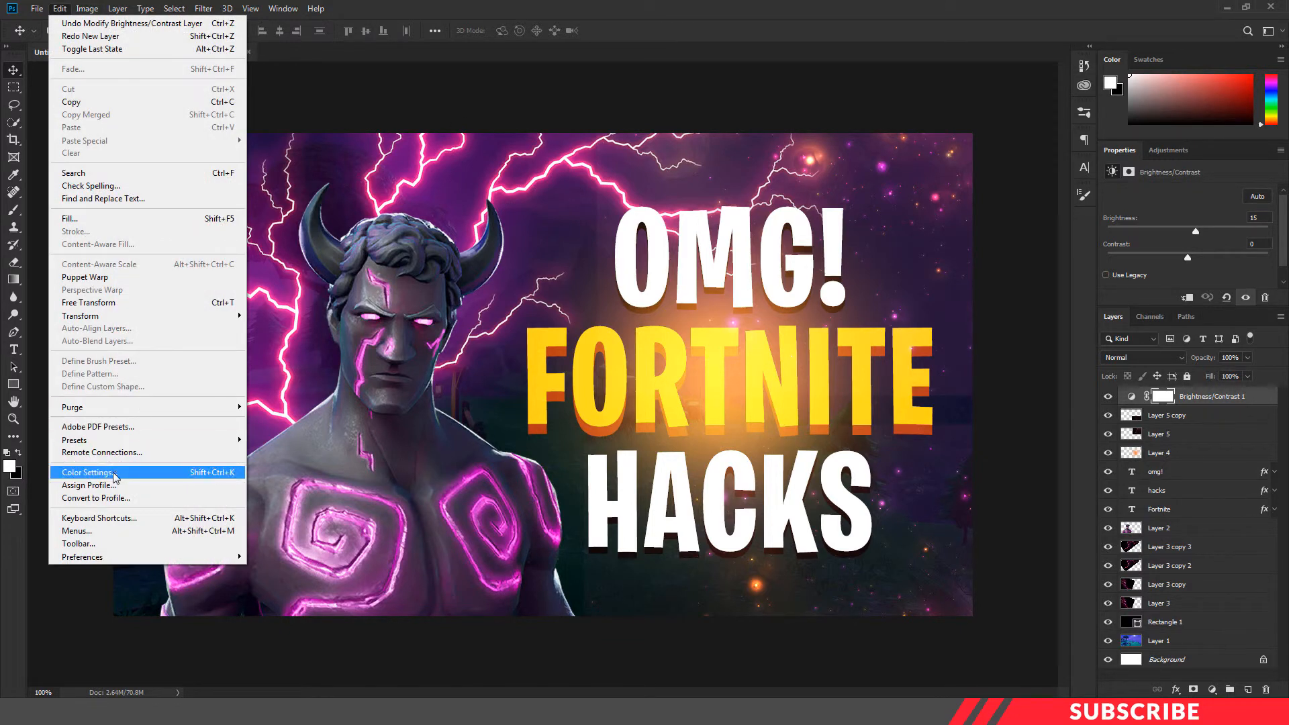
{"action": "mouse_move", "coordinate": [118, 8]}
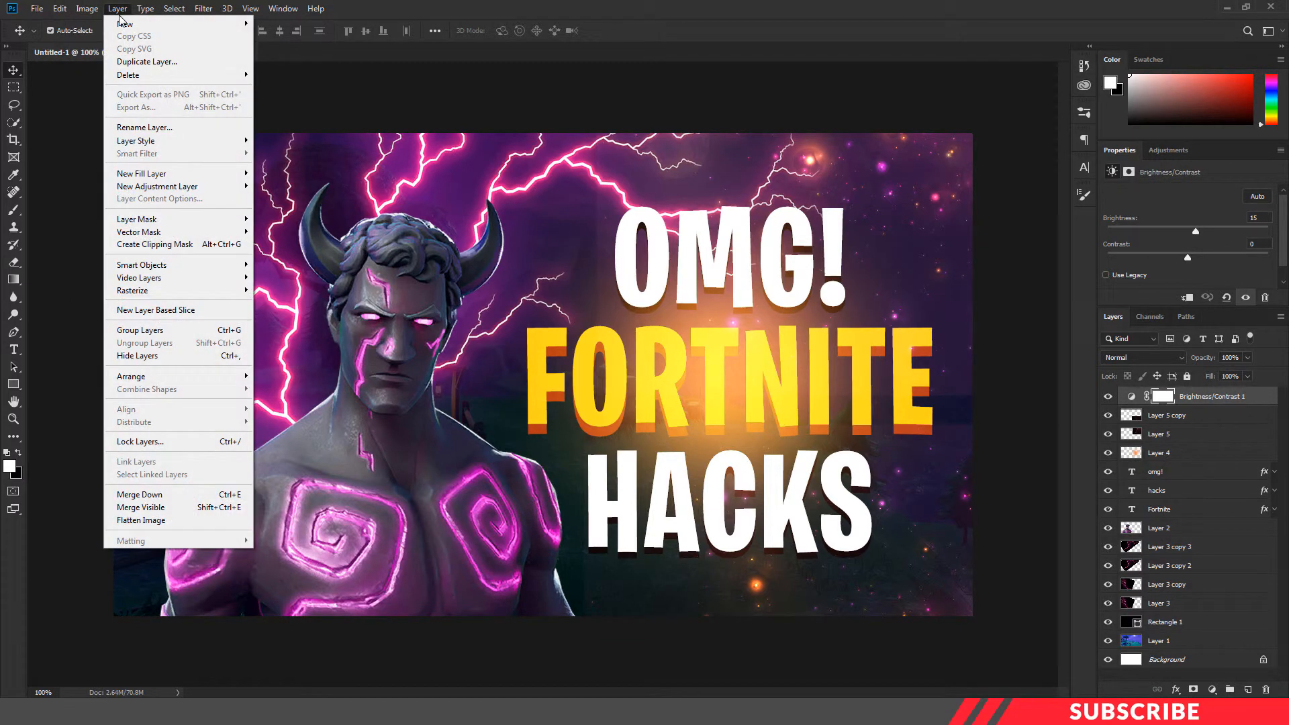
{"action": "left_click", "coordinate": [160, 508], "text": "alt"}
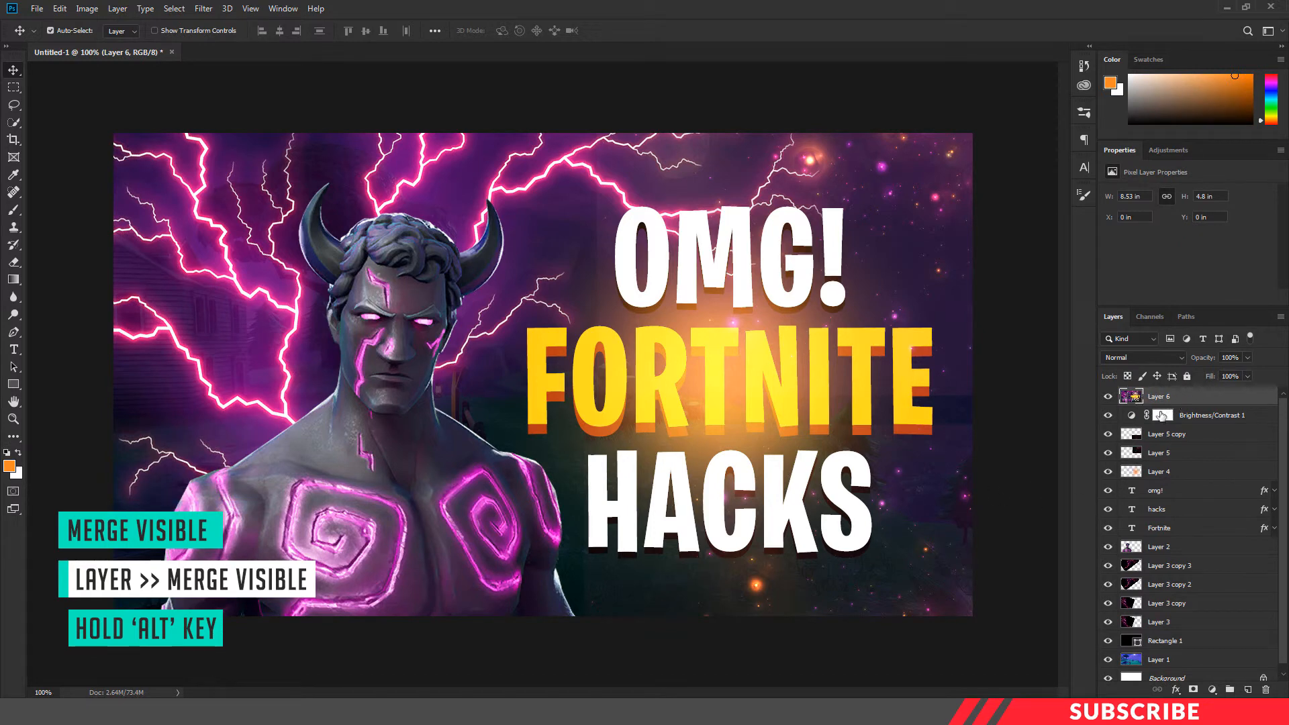
Step: Open the Camera Raw Filter on the merged layer and set Vibrance to +13 and Saturation to +9
{"action": "left_click", "coordinate": [203, 11]}
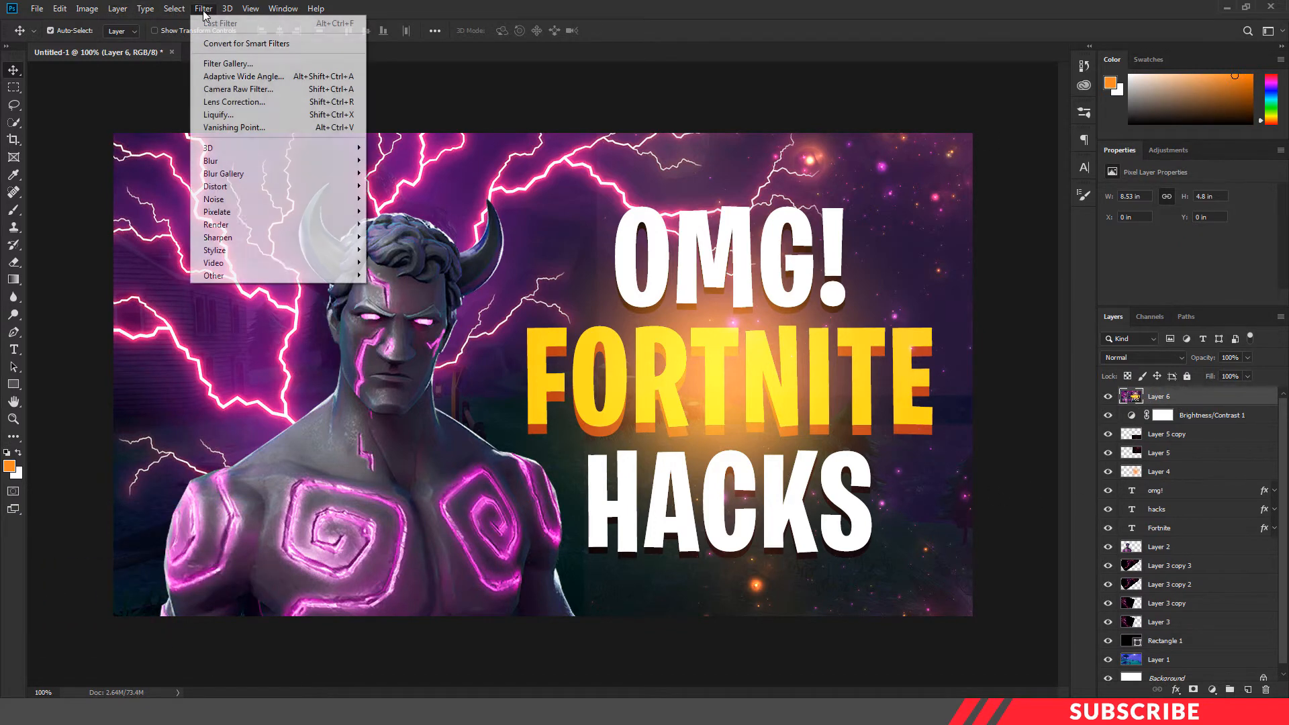
{"action": "left_click", "coordinate": [237, 90]}
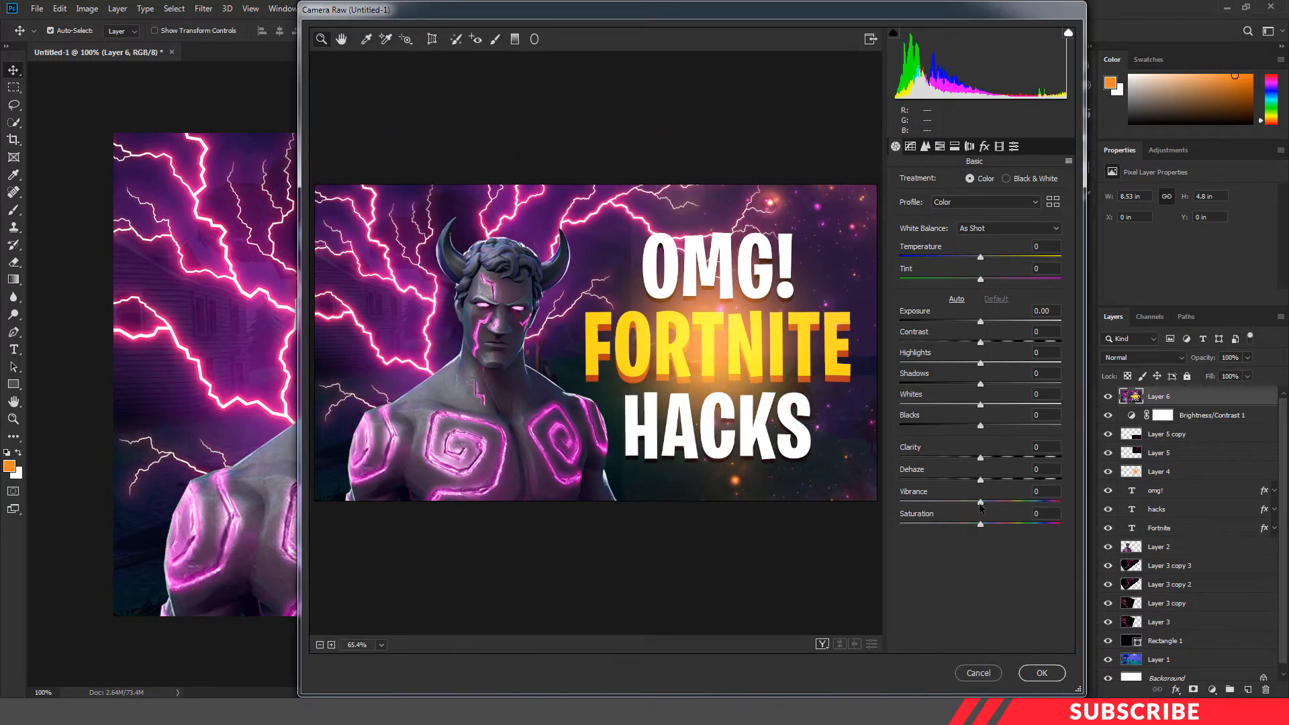
{"action": "left_click_drag", "start_coordinate": [980, 502], "coordinate": [991, 505]}
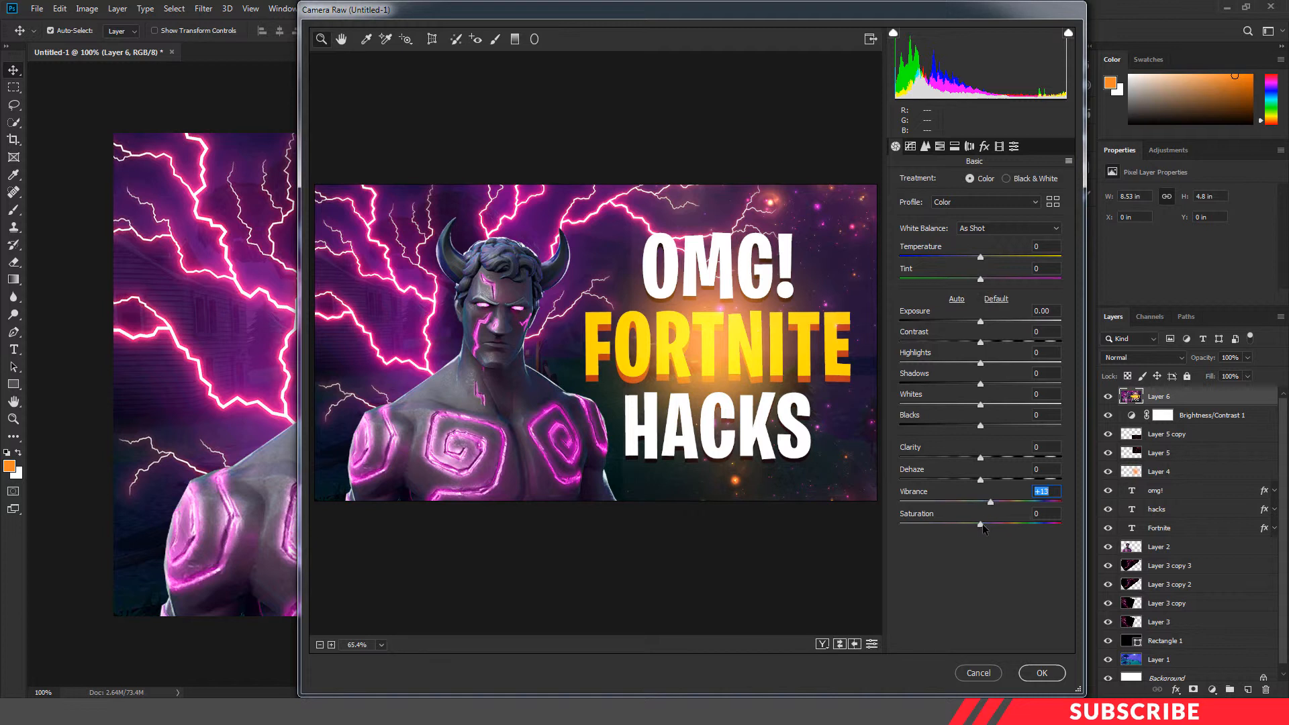
{"action": "left_click_drag", "start_coordinate": [981, 524], "coordinate": [989, 526]}
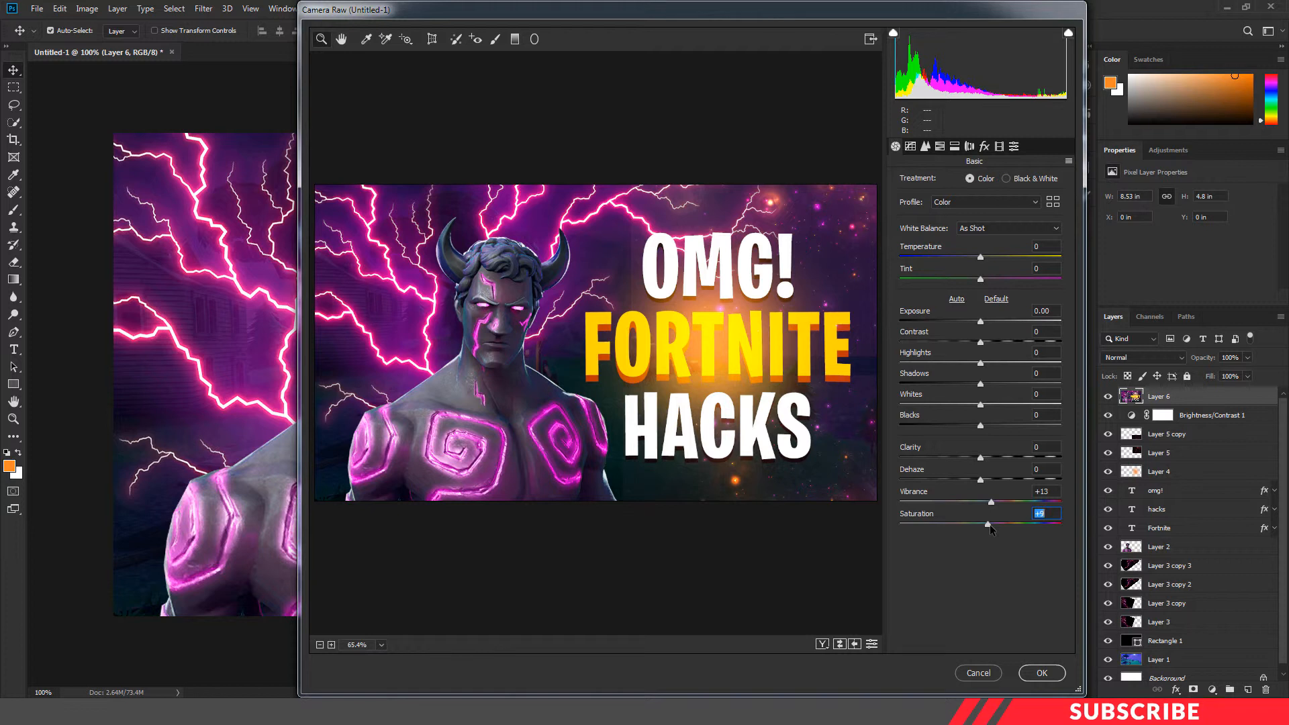
Step: In the HSL luminance adjustments, set Reds to +12 and Magentas to +14, and raise Purples slightly
{"action": "left_click", "coordinate": [943, 148]}
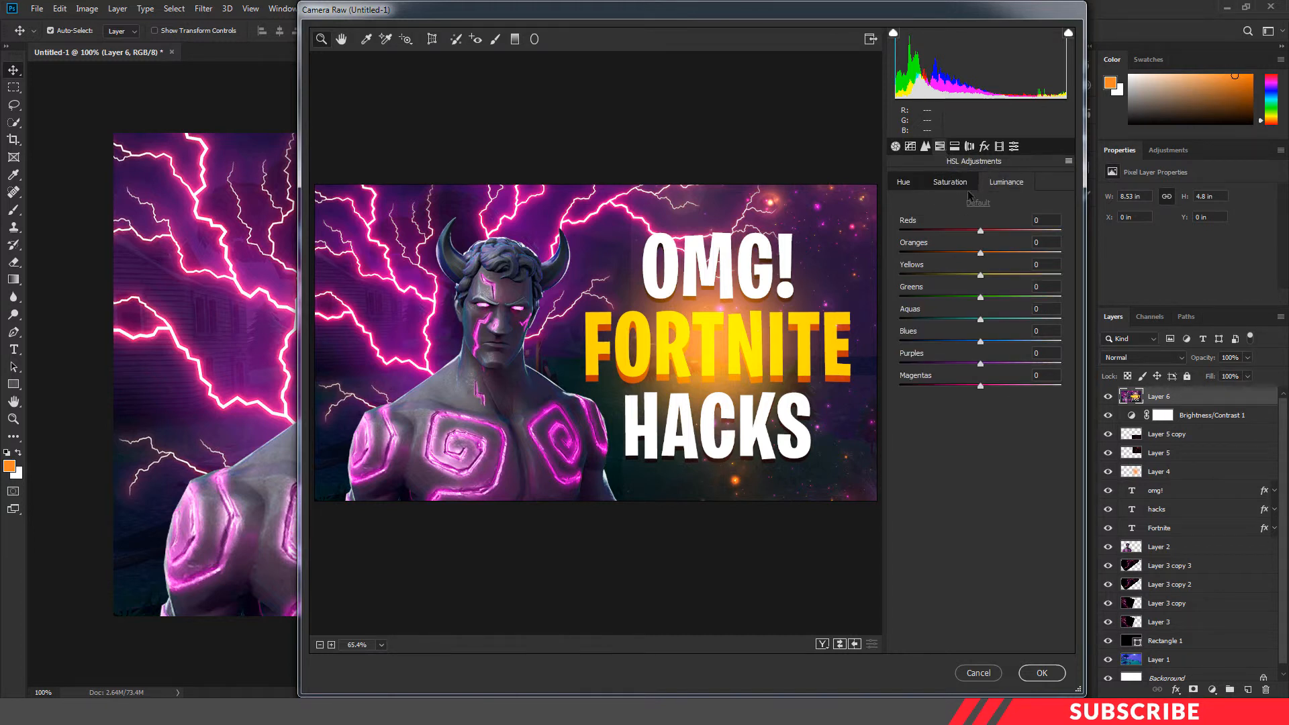
{"action": "left_click_drag", "start_coordinate": [980, 231], "coordinate": [990, 230]}
{"action": "left_click_drag", "start_coordinate": [981, 373], "coordinate": [994, 373]}
{"action": "left_click_drag", "start_coordinate": [981, 363], "coordinate": [995, 364]}
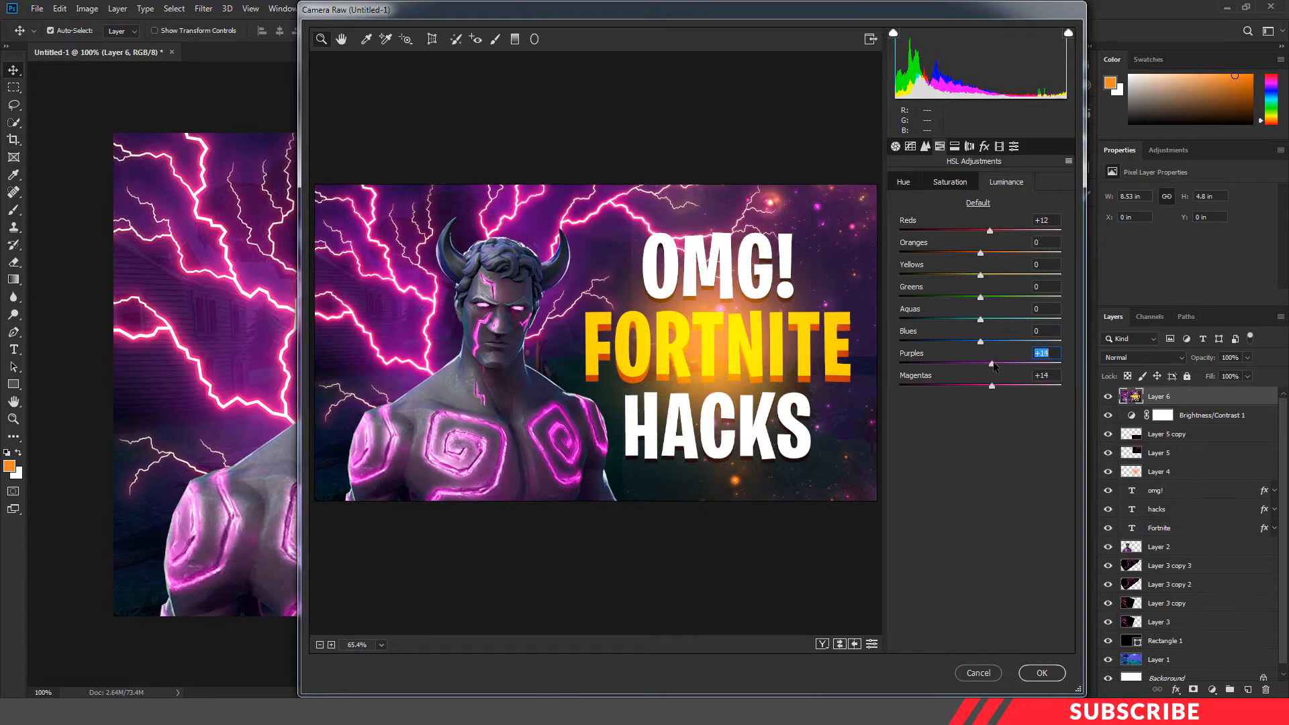
Step: Raise the HSL saturation of the magentas and purples slightly and apply the Camera Raw adjustments
{"action": "left_click", "coordinate": [963, 184]}
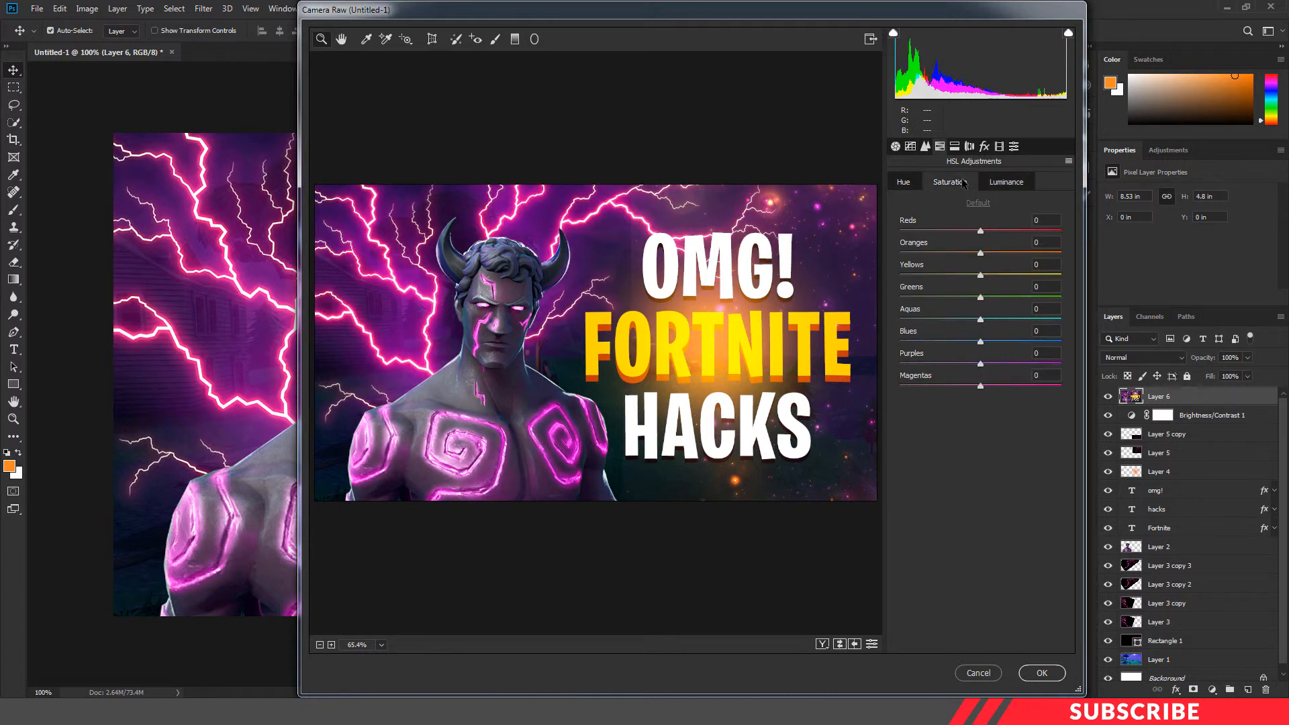
{"action": "left_click_drag", "start_coordinate": [983, 388], "coordinate": [994, 363]}
{"action": "left_click", "coordinate": [1031, 674]}
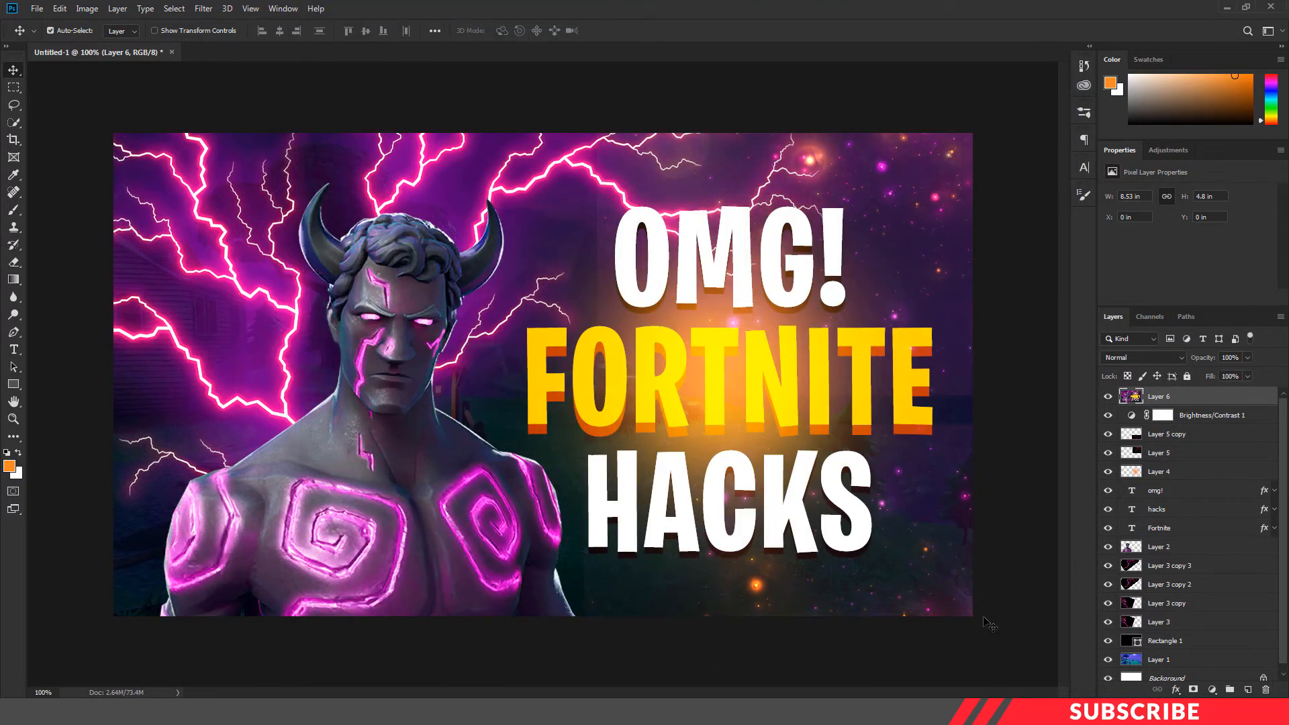